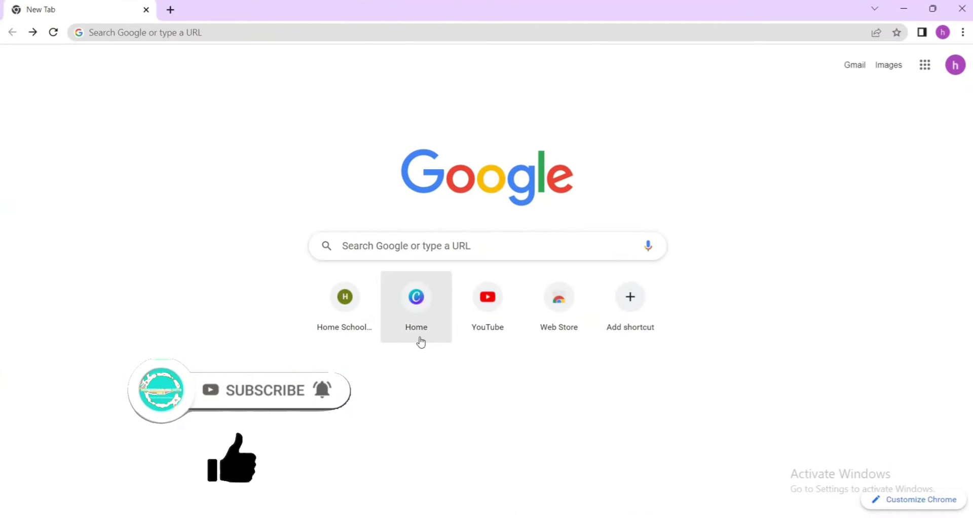
# Step: Load canva.com in Google Chrome through the Home - Canva suggestion
pyautogui.click(455, 247)
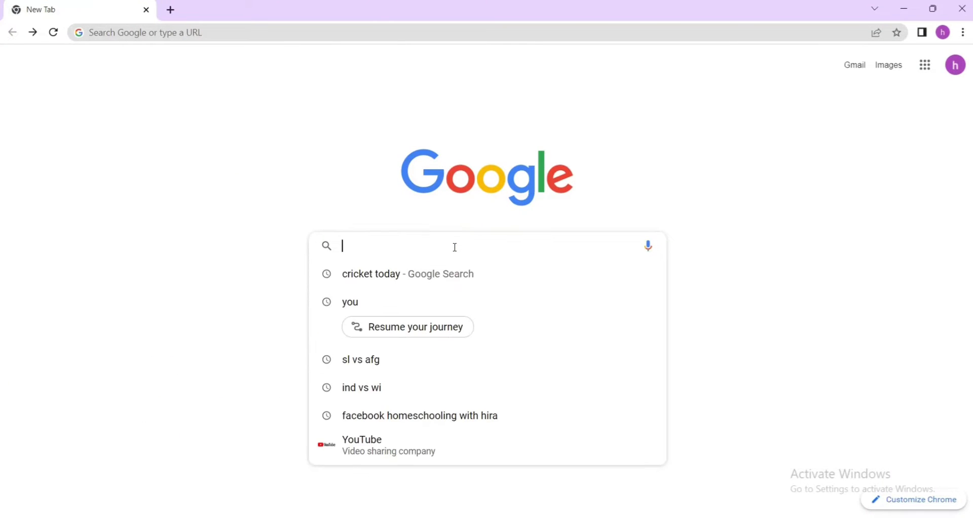
pyautogui.write('ca')
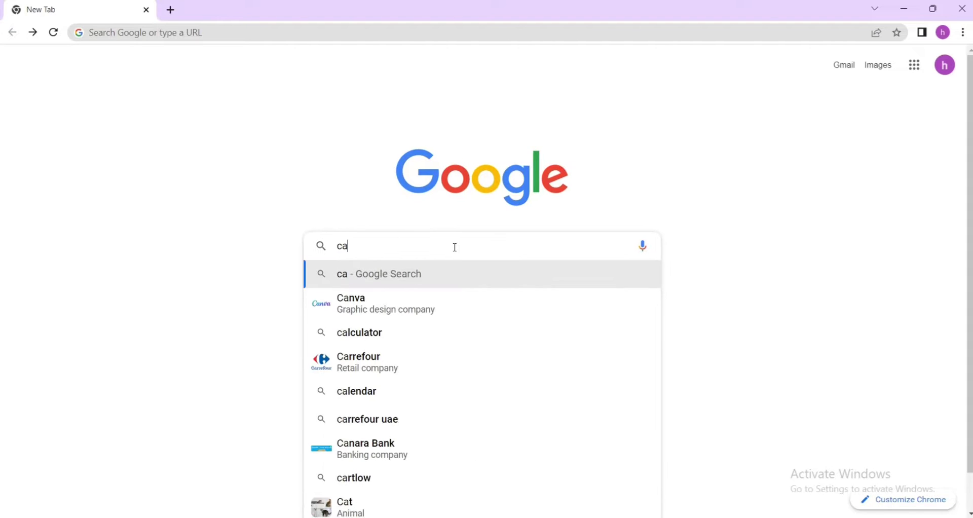
pyautogui.write('nva.com')
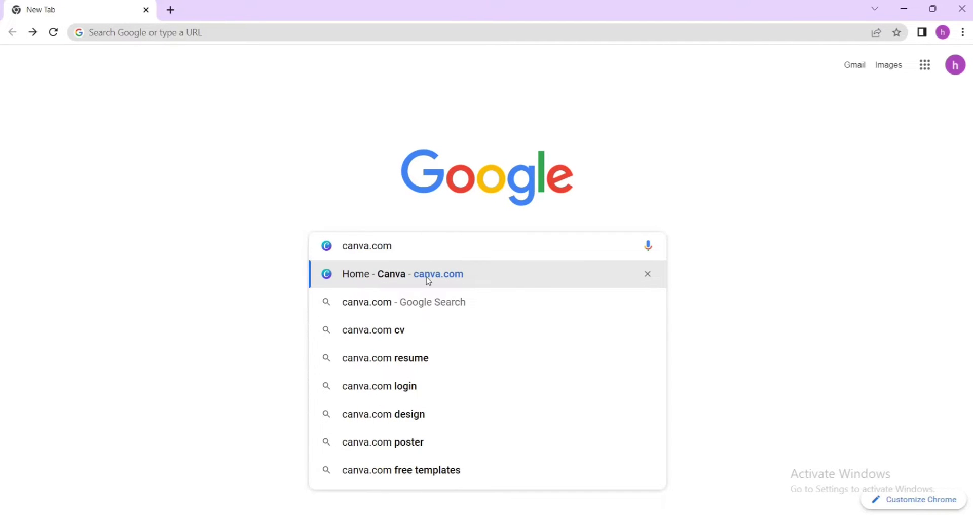
pyautogui.click(428, 280)
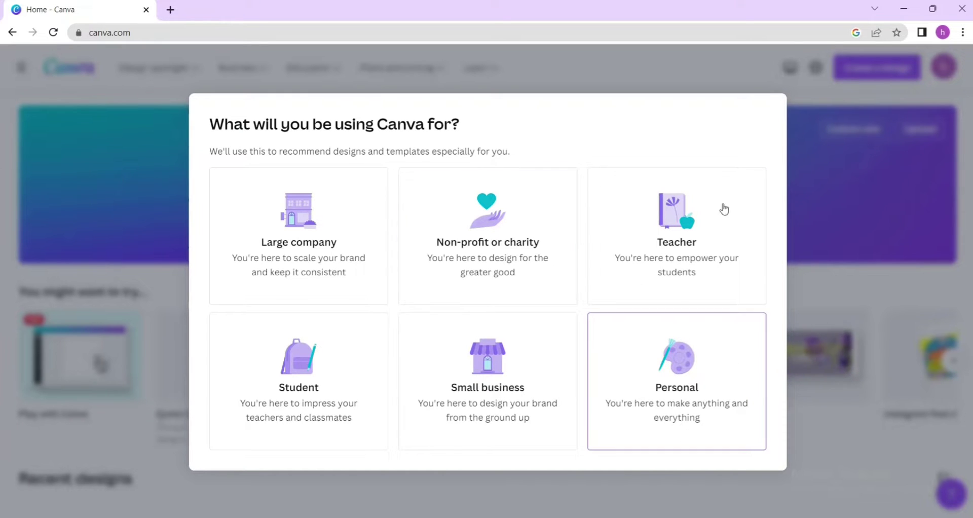
# Step: Sign up as a K-12 school teacher, then skip the Canva for Education offer and team invites
pyautogui.click(683, 247)
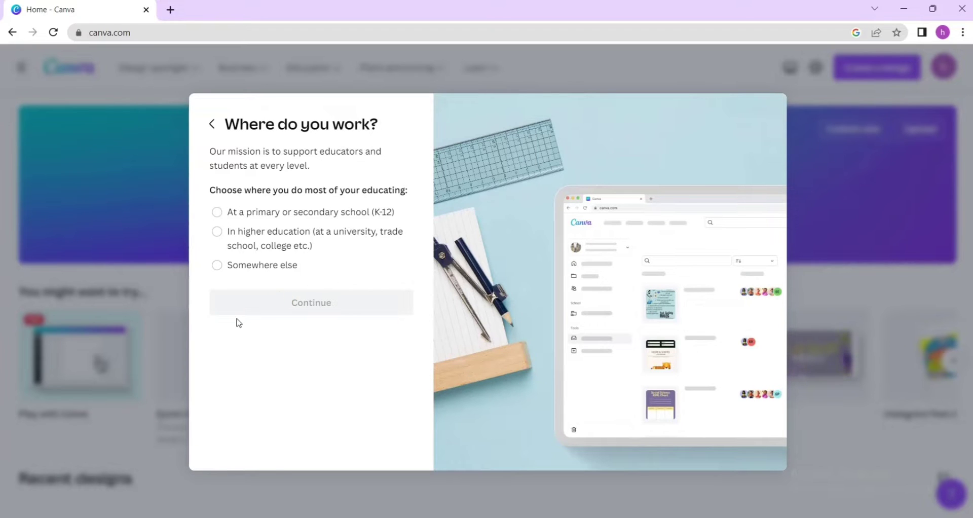
pyautogui.click(216, 213)
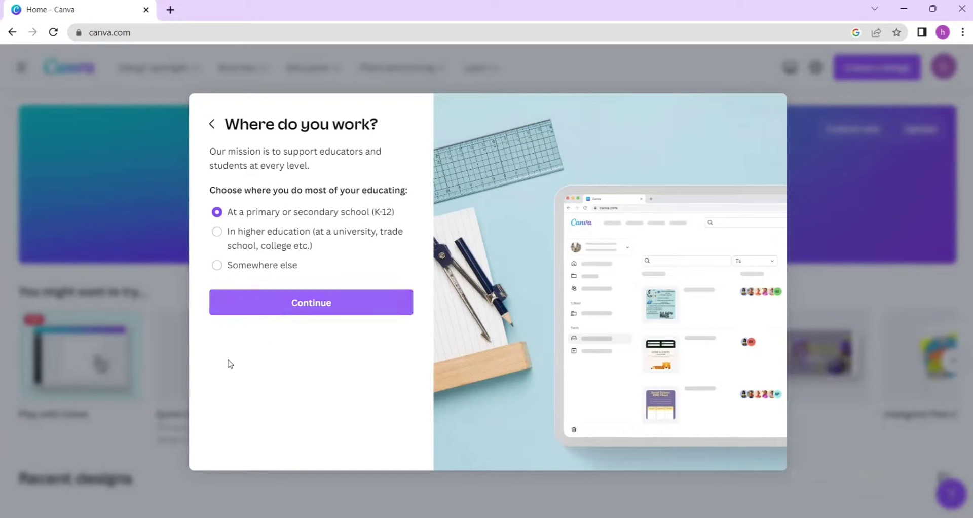
pyautogui.click(275, 309)
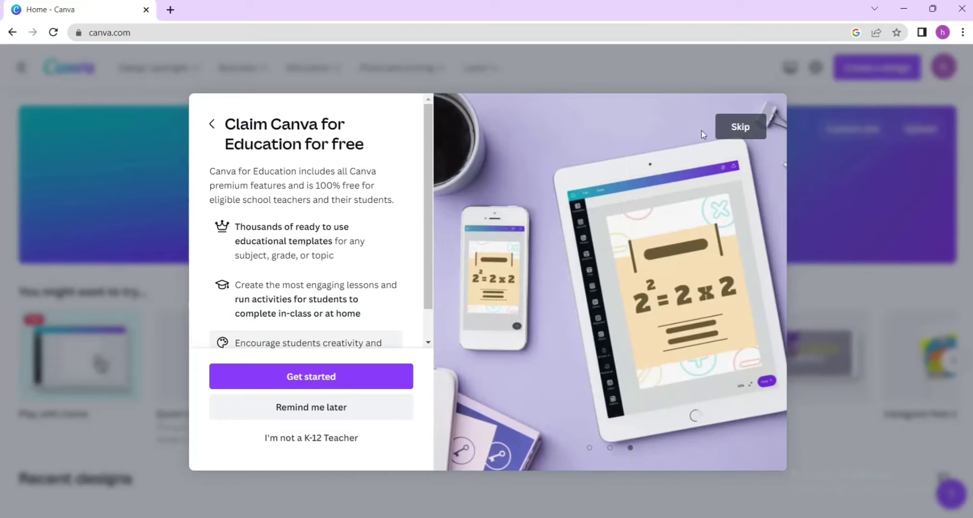
pyautogui.click(744, 134)
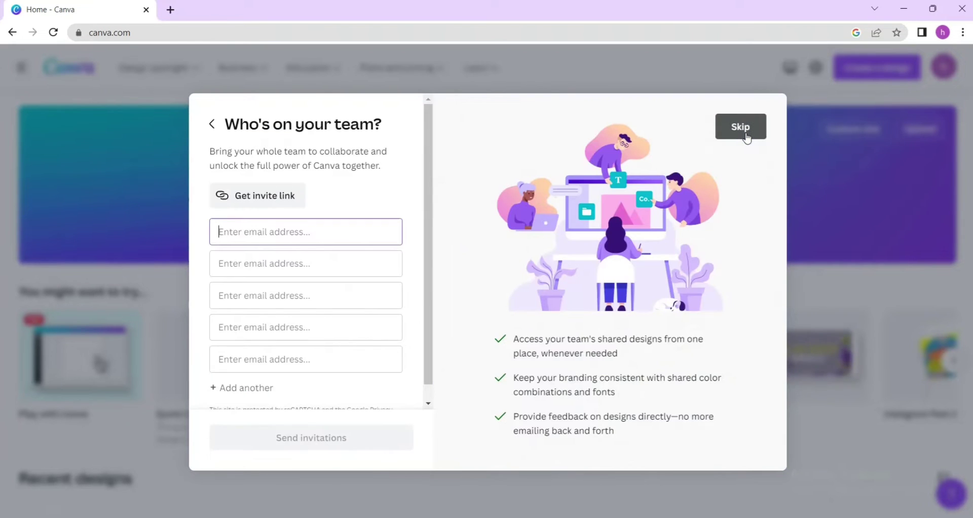
pyautogui.click(745, 132)
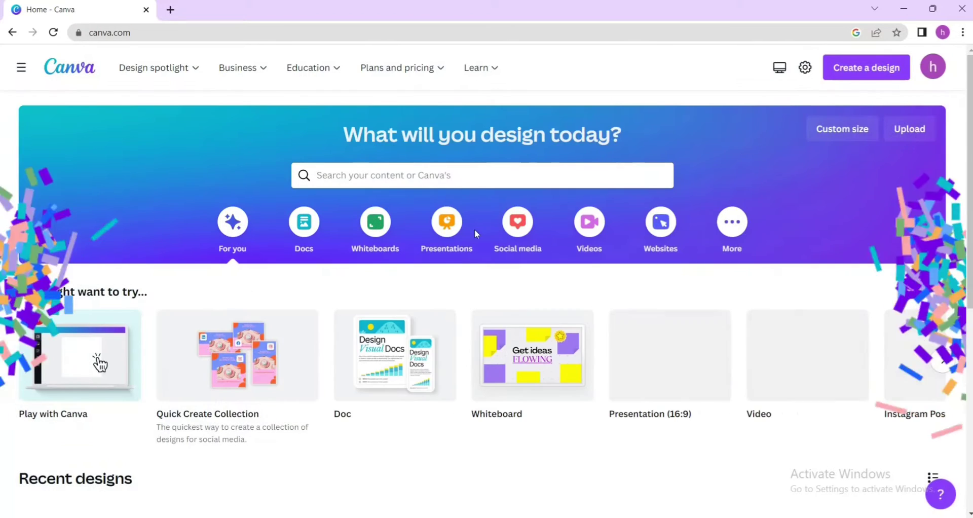
# Step: Search Canva templates for 'worksheet'
pyautogui.moveTo(719, 375)
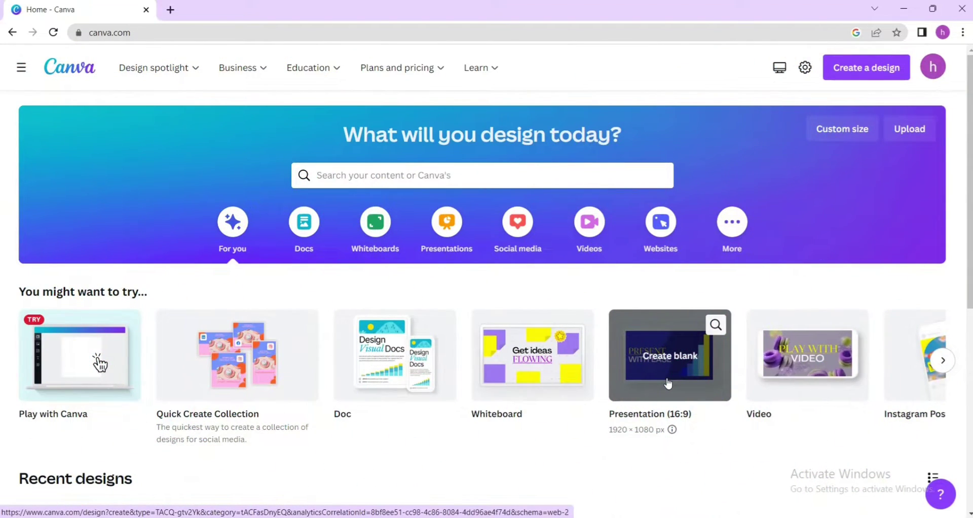
pyautogui.scroll(-3, 632, 375)
pyautogui.scroll(3, 760, 363)
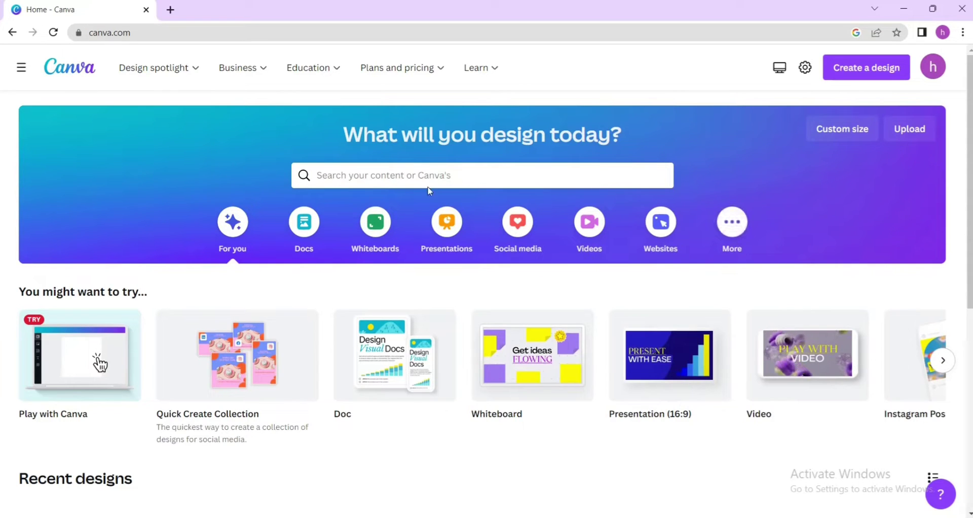
pyautogui.click(490, 168)
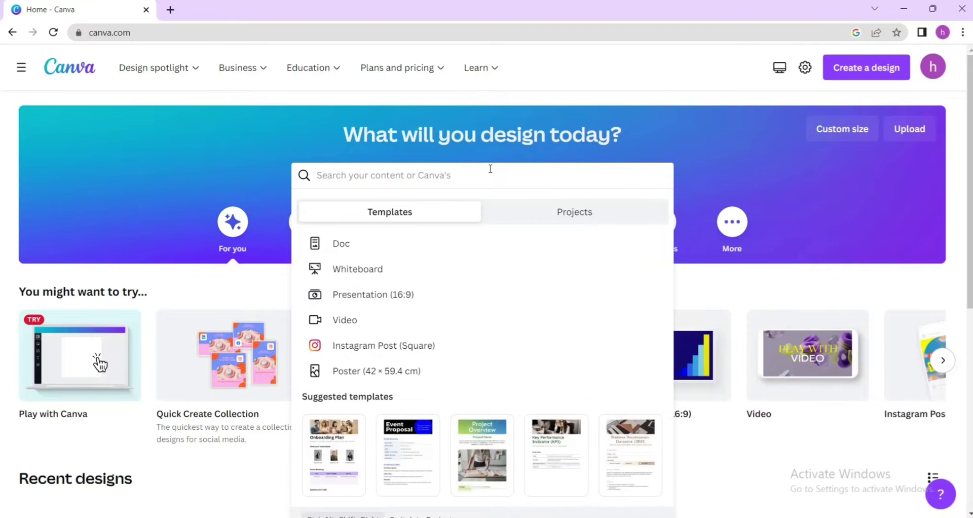
pyautogui.write('worksheet')
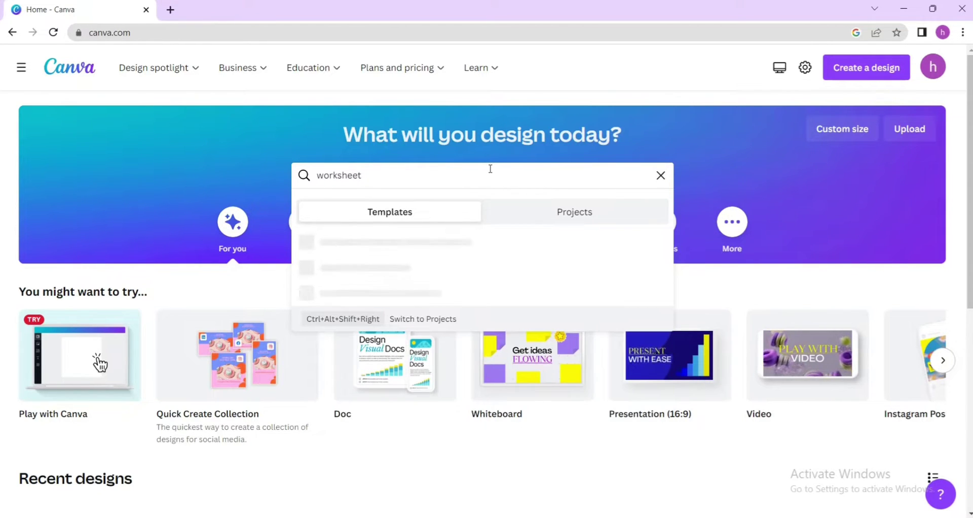
pyautogui.press('Return')
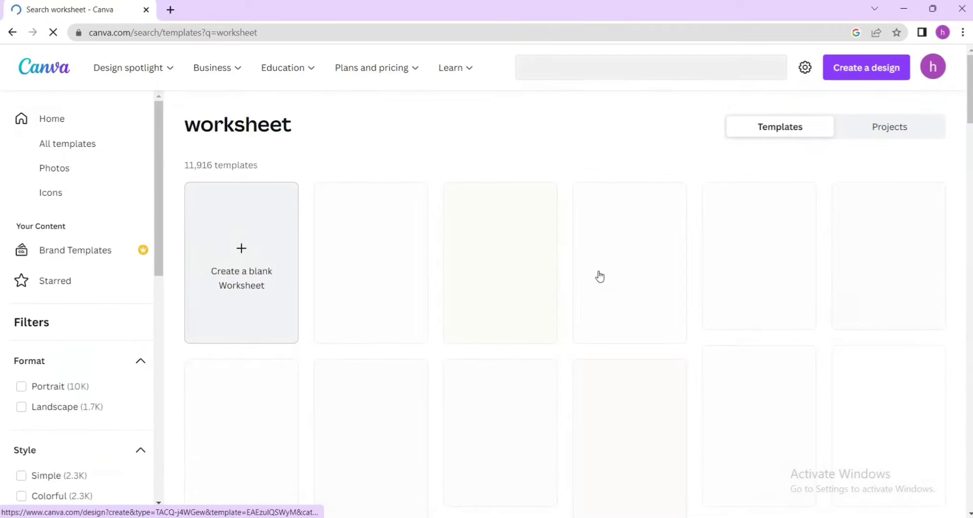
# Step: Browse the worksheet results and create a blank Worksheet design
pyautogui.scroll(-15, 638, 278)
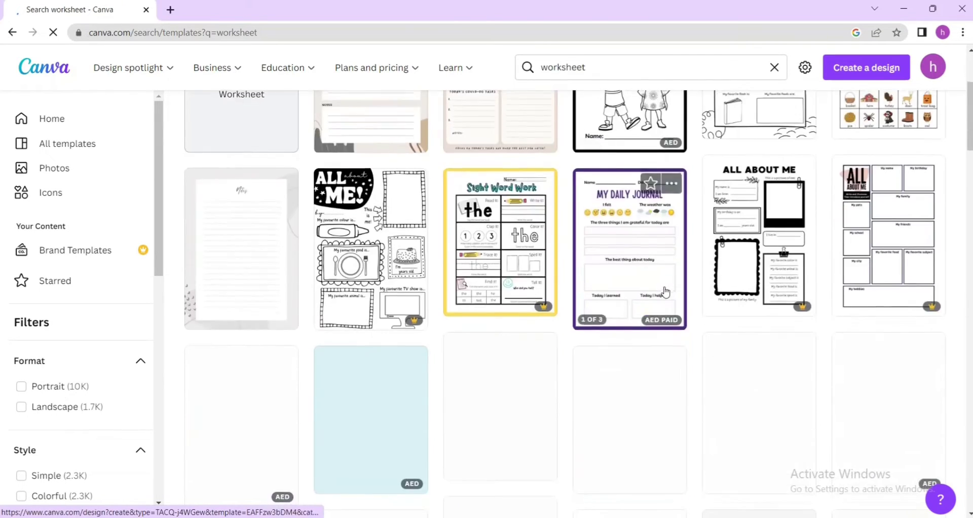
pyautogui.scroll(-15, 665, 292)
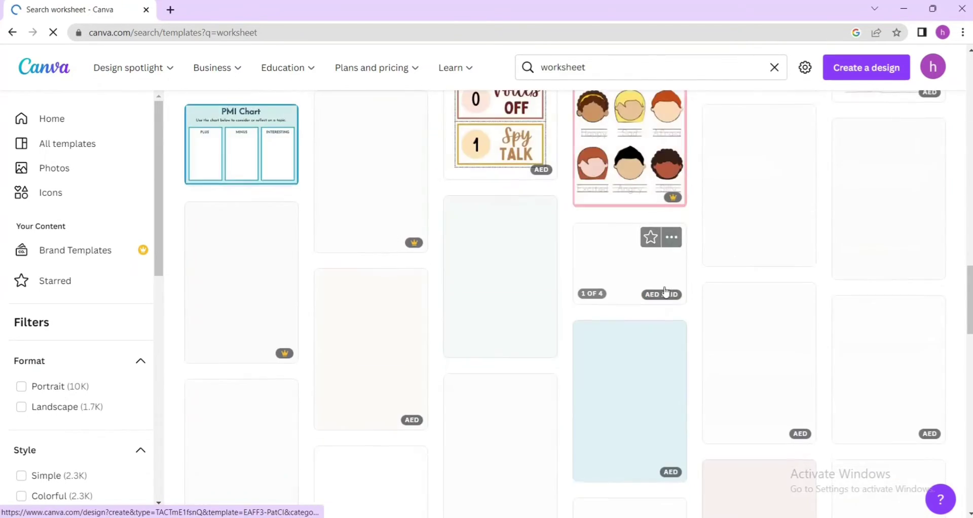
pyautogui.scroll(12, 665, 292)
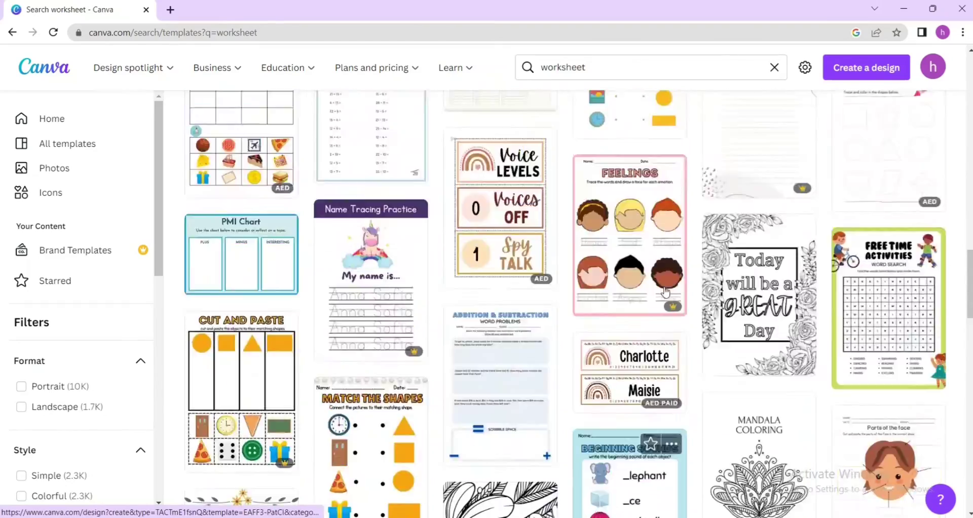
pyautogui.scroll(10, 665, 292)
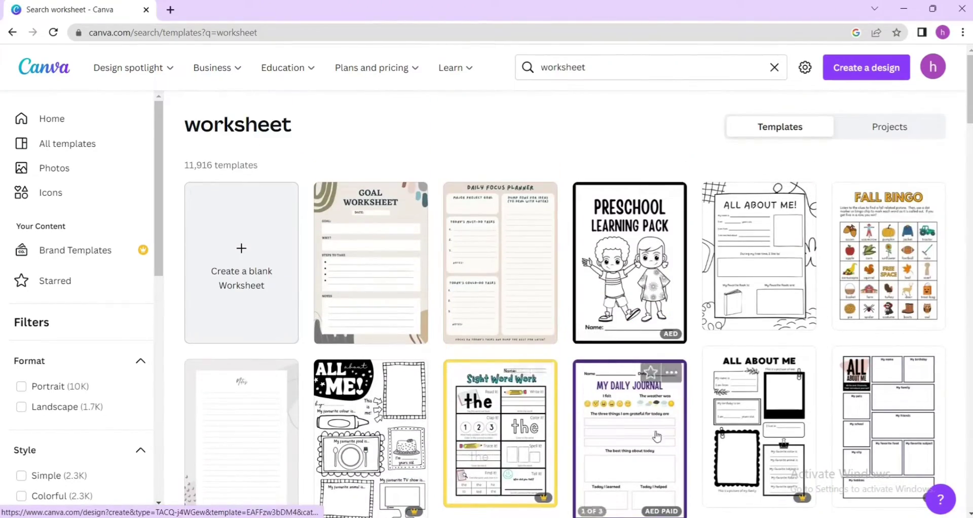
pyautogui.moveTo(802, 370)
pyautogui.scroll(-3, 907, 375)
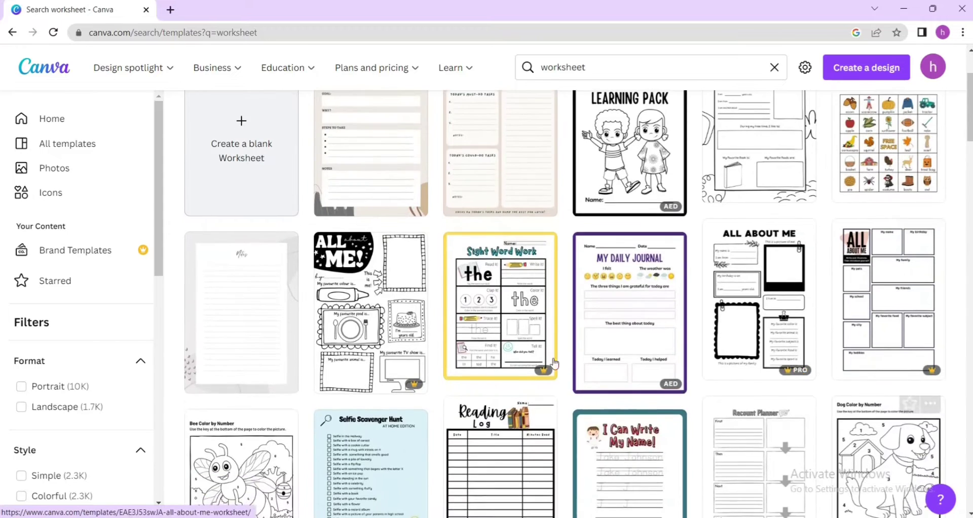
pyautogui.scroll(3, 709, 365)
pyautogui.click(253, 315)
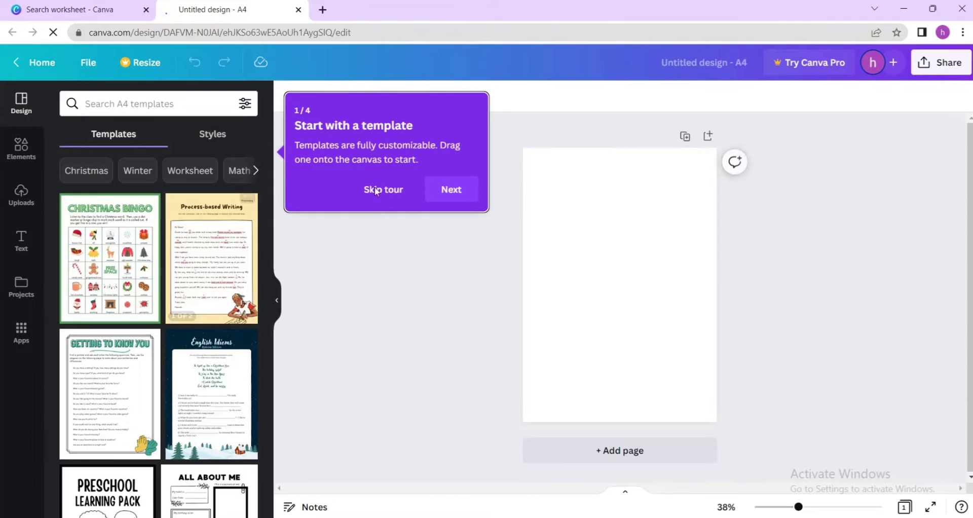
# Step: Skip the editor tour so the blank A4 page is ready for content
pyautogui.click(376, 198)
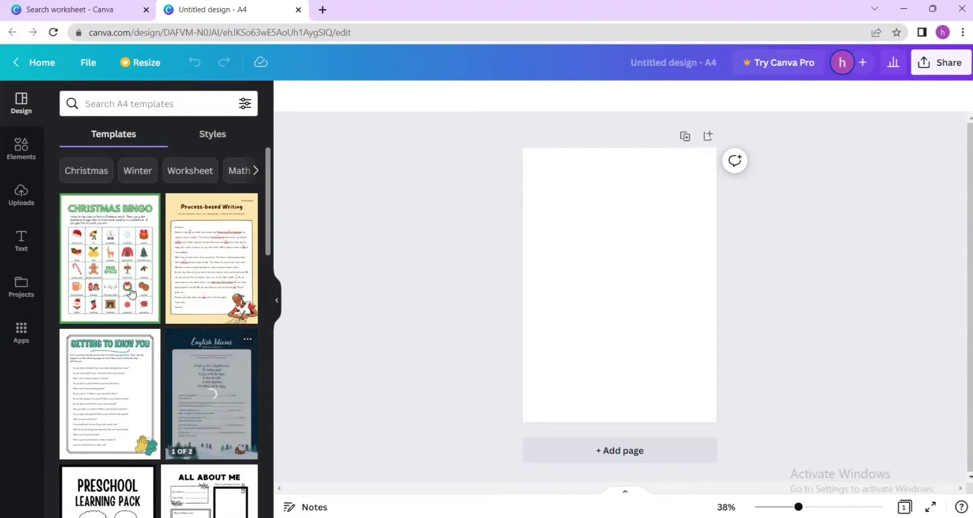
pyautogui.scroll(-8, 184, 304)
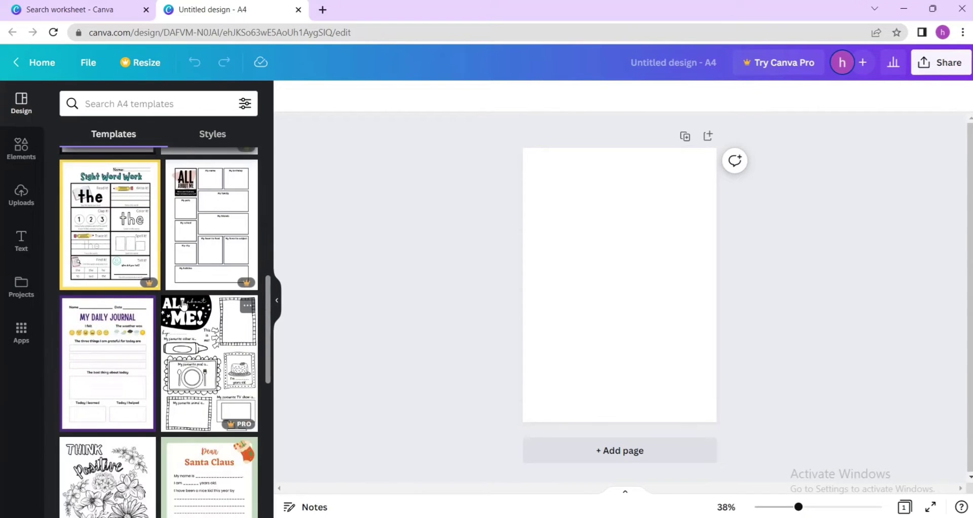
pyautogui.scroll(8, 184, 304)
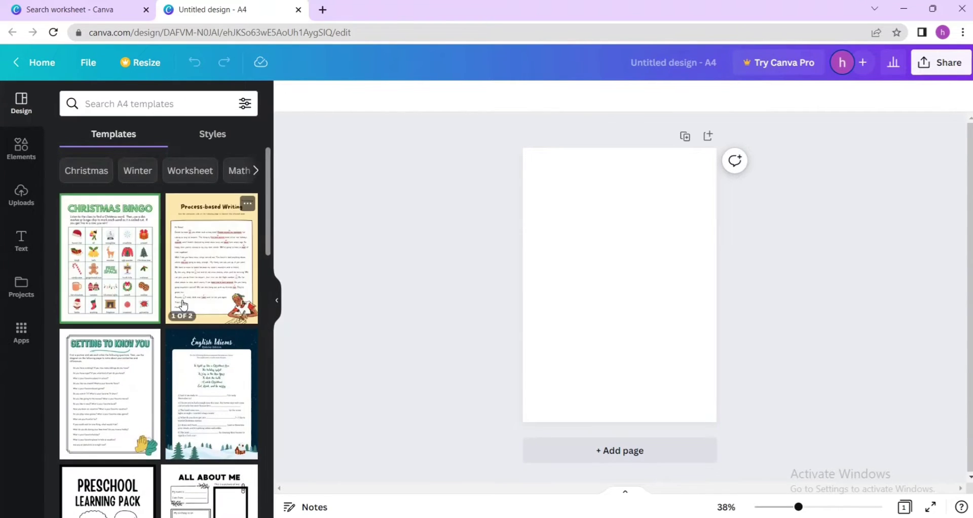
pyautogui.click(107, 105)
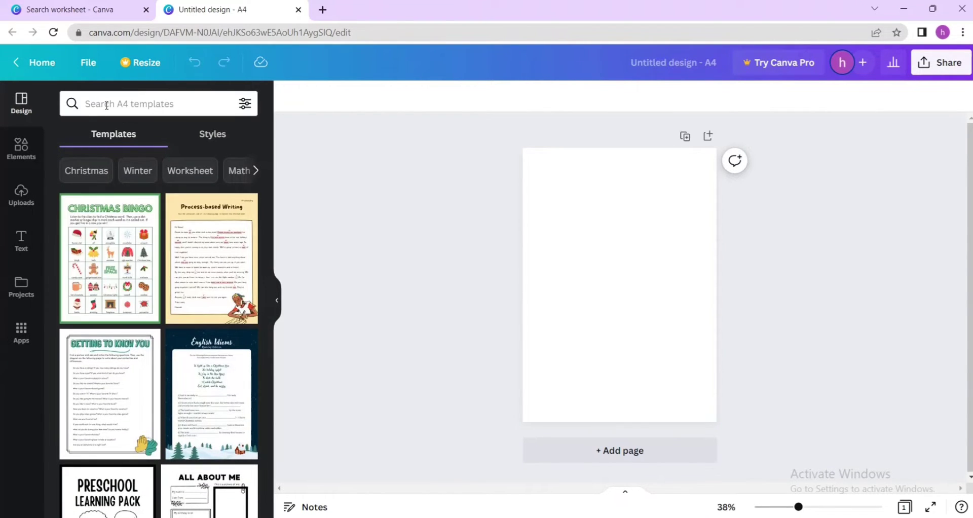
# Step: Search Elements for 'parrot' and list all parrot graphics
pyautogui.click(21, 150)
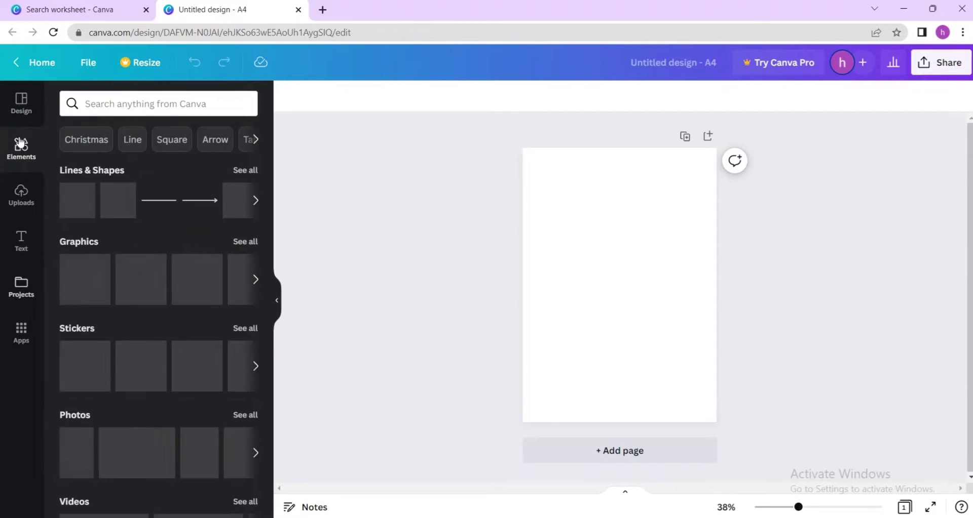
pyautogui.click(114, 104)
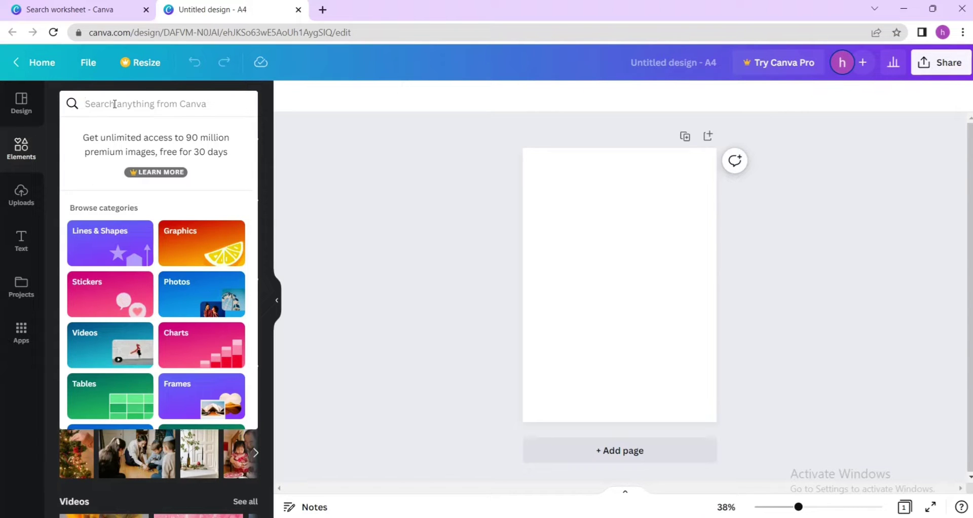
pyautogui.write('parr')
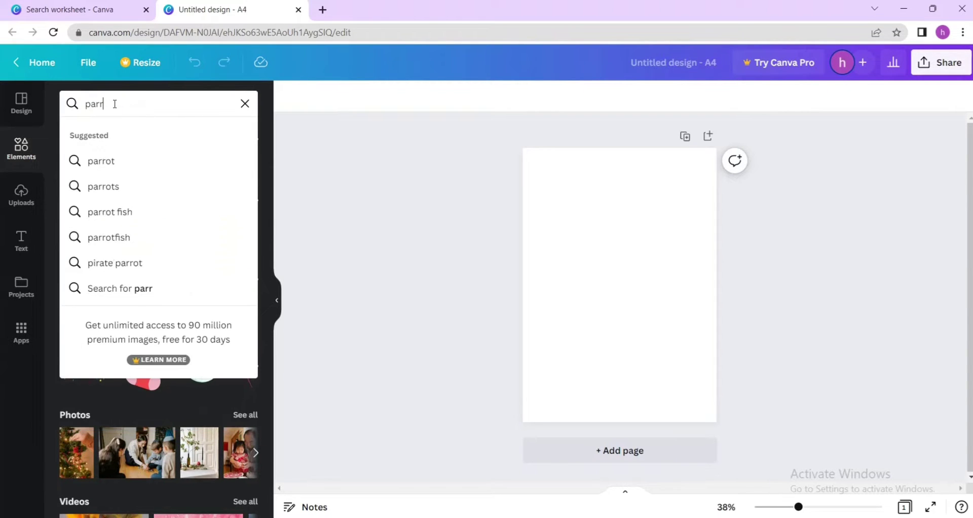
pyautogui.write('ot')
pyautogui.press('Return')
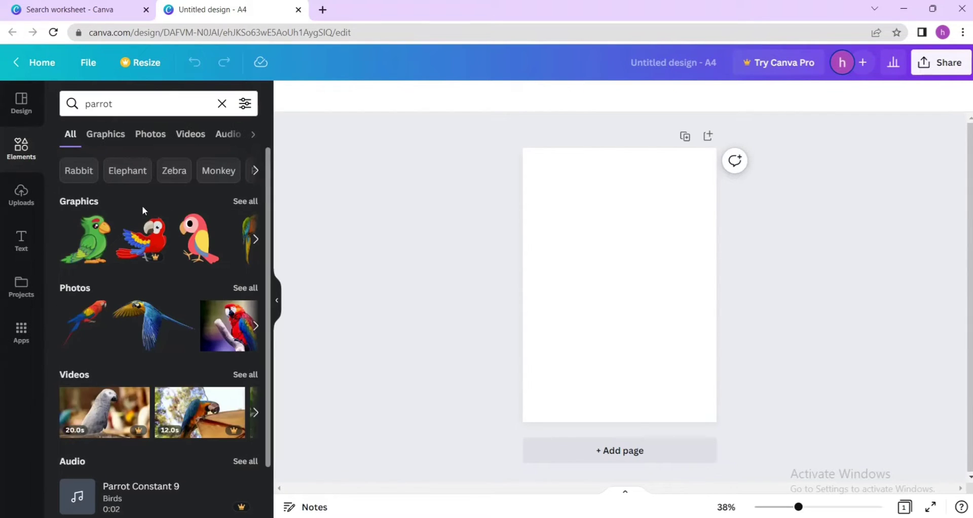
pyautogui.click(246, 201)
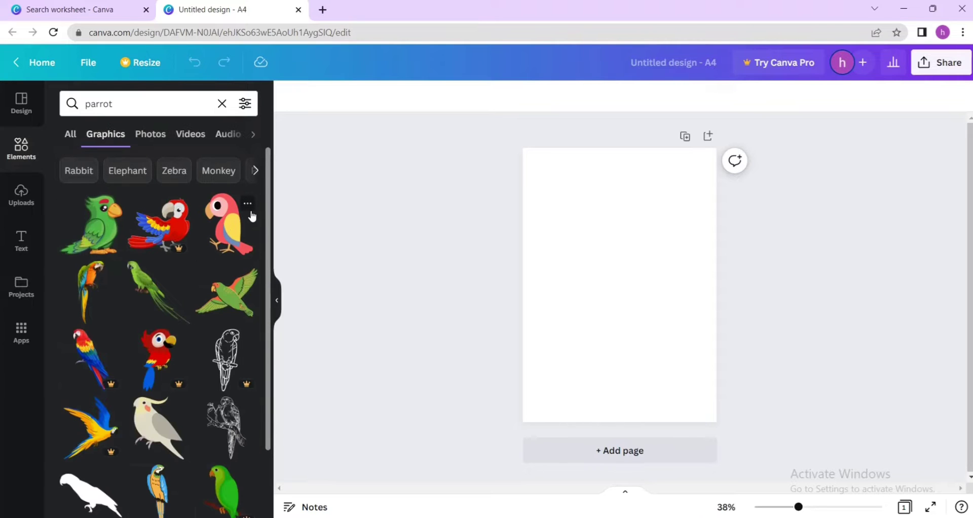
pyautogui.scroll(-5, 205, 375)
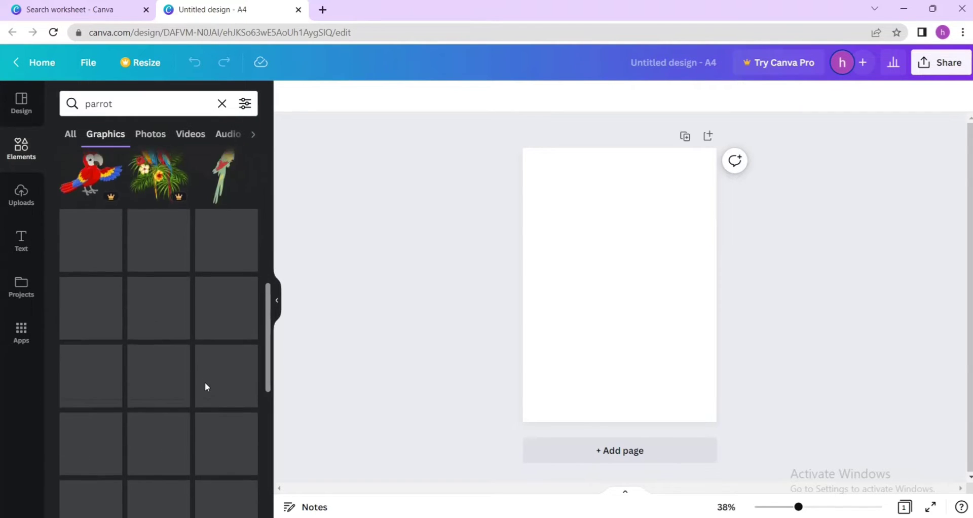
pyautogui.scroll(5, 205, 385)
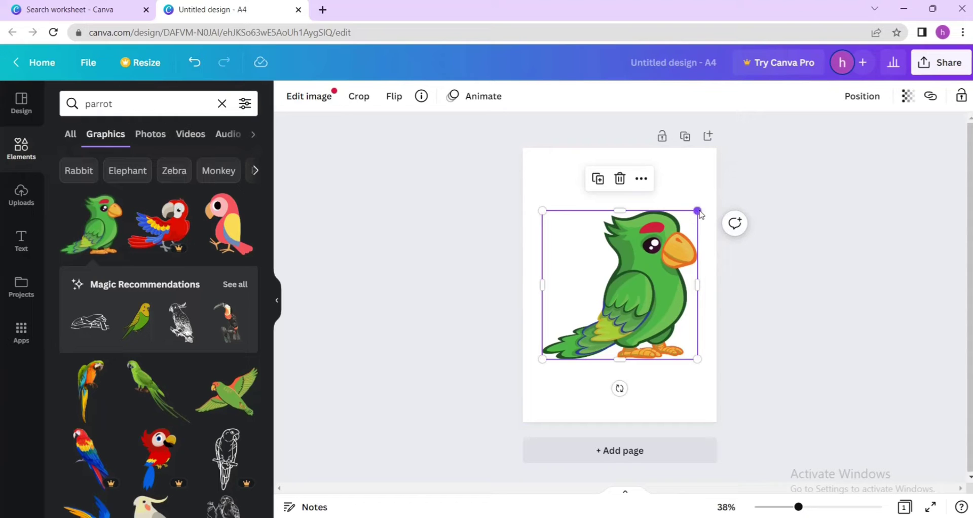
# Step: Shrink the green parrot, then search Elements for 'pot' and list all pot graphics
pyautogui.moveTo(698, 211); pyautogui.dragTo(632, 213)
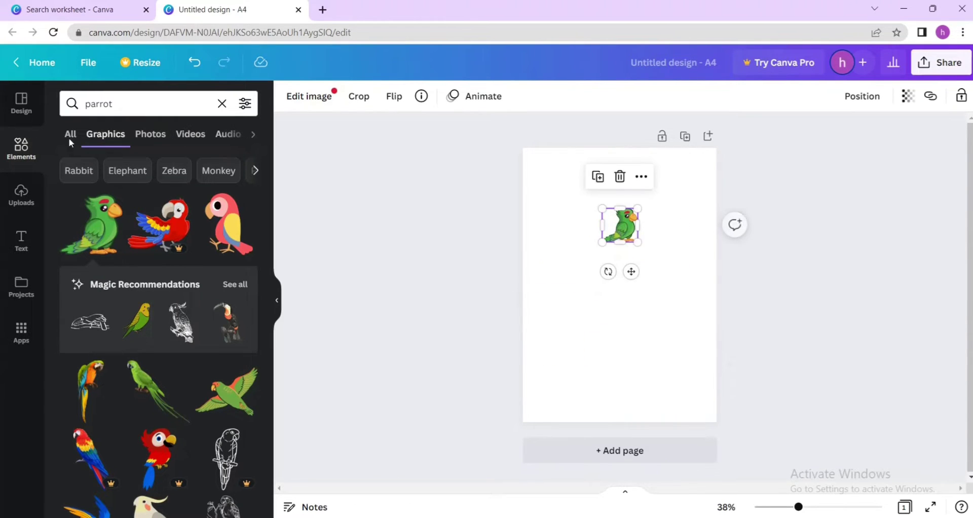
pyautogui.click(221, 104)
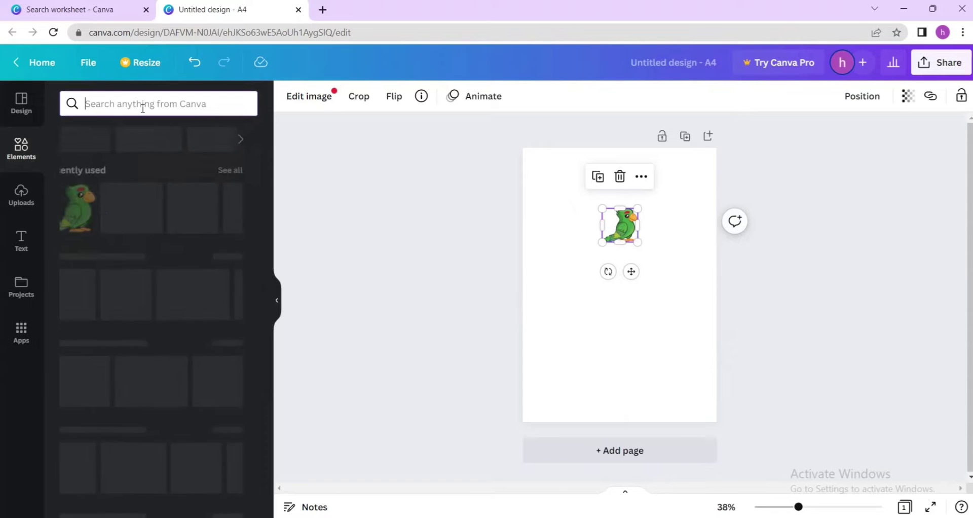
pyautogui.click(158, 112)
pyautogui.write('pot')
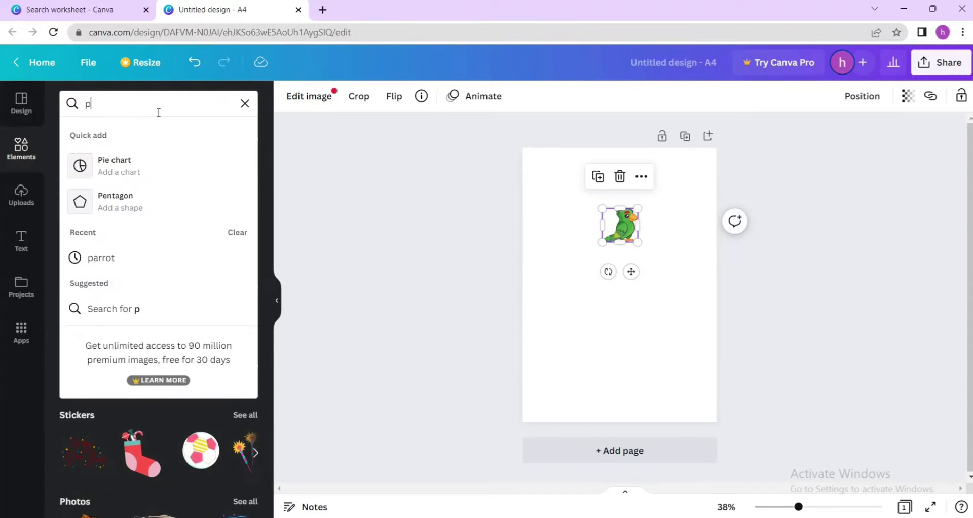
pyautogui.press('Return')
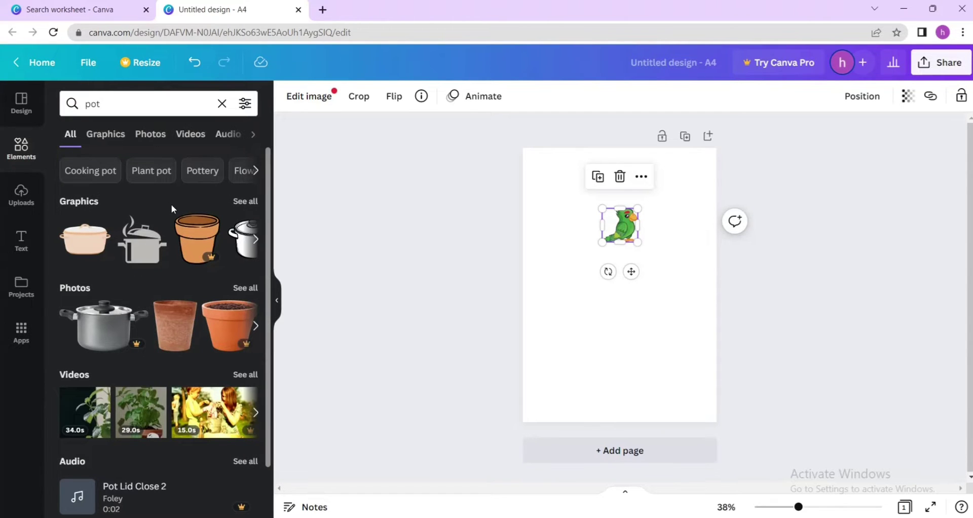
pyautogui.scroll(-1, 160, 243)
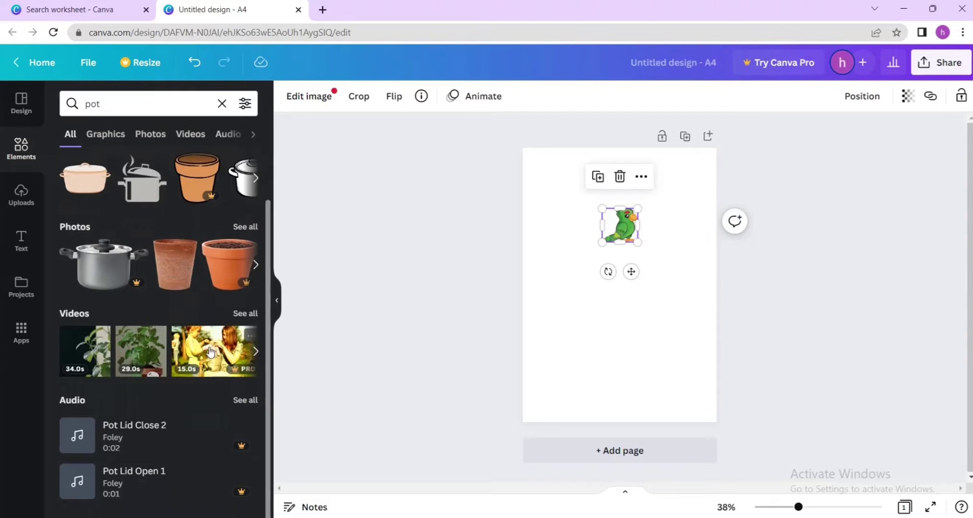
pyautogui.scroll(1, 228, 370)
pyautogui.click(238, 202)
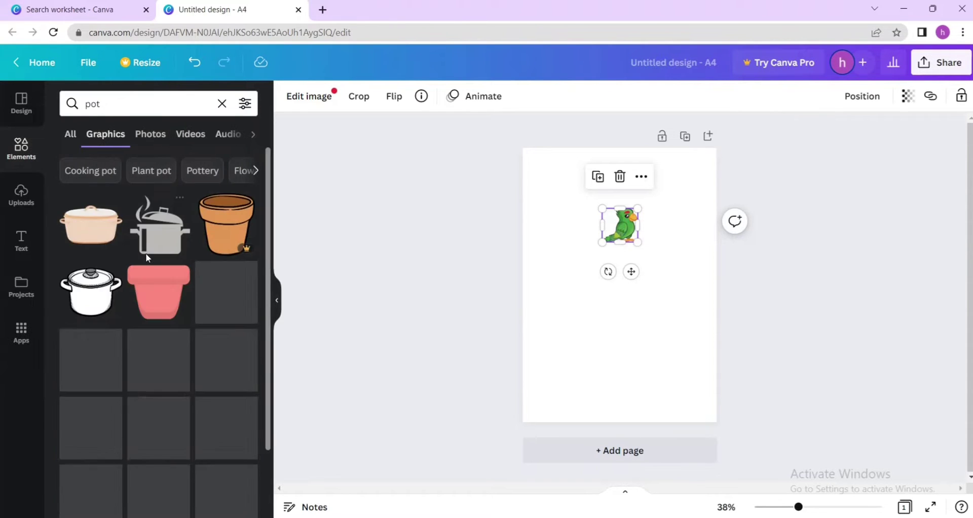
# Step: Replace a brown pot with the orange cooking pot graphic and shrink it
pyautogui.scroll(-1, 203, 286)
pyautogui.scroll(-1, 203, 286)
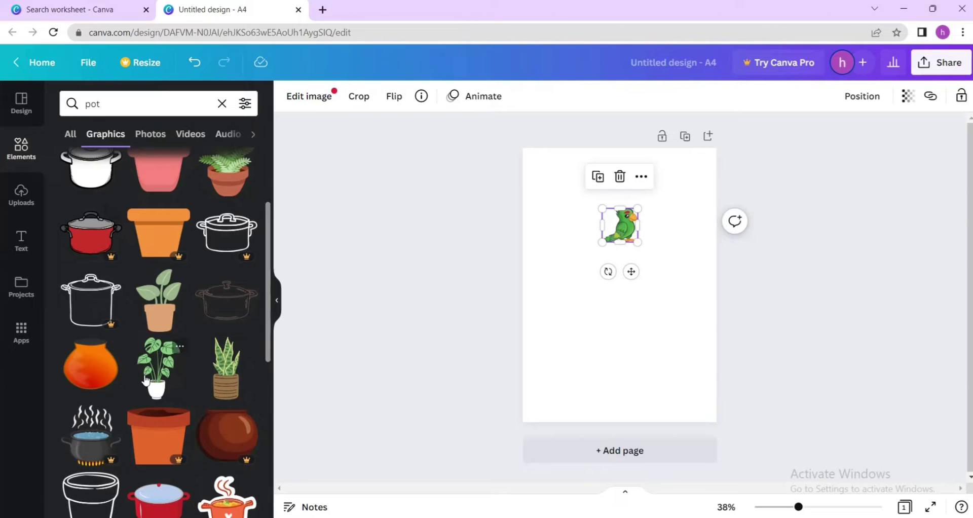
pyautogui.scroll(-4, 146, 380)
pyautogui.click(227, 242)
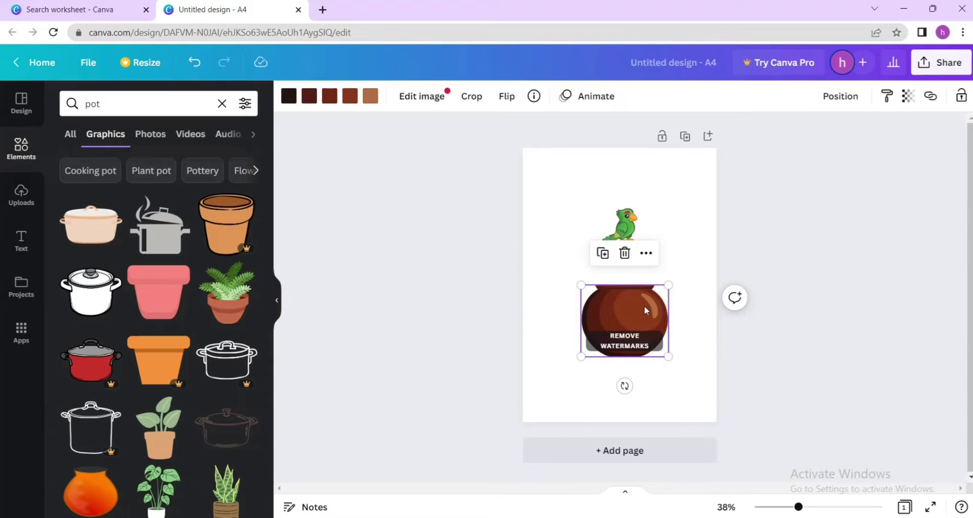
pyautogui.press('Delete')
pyautogui.click(368, 379)
pyautogui.scroll(-1, 82, 330)
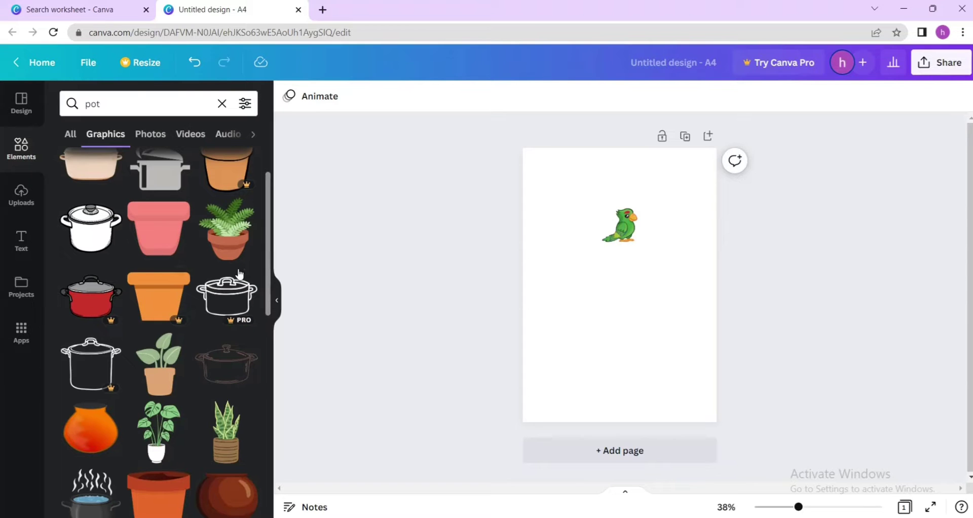
pyautogui.scroll(-6, 146, 340)
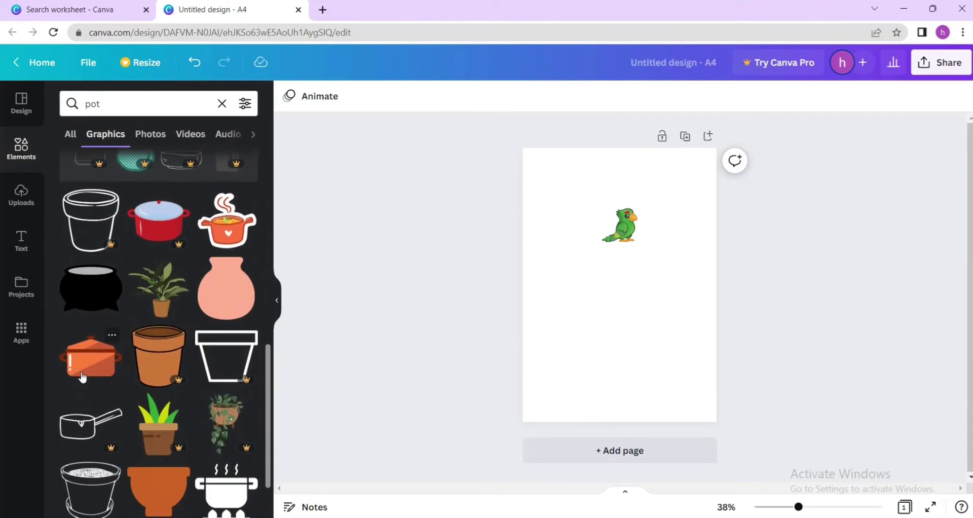
pyautogui.click(96, 371)
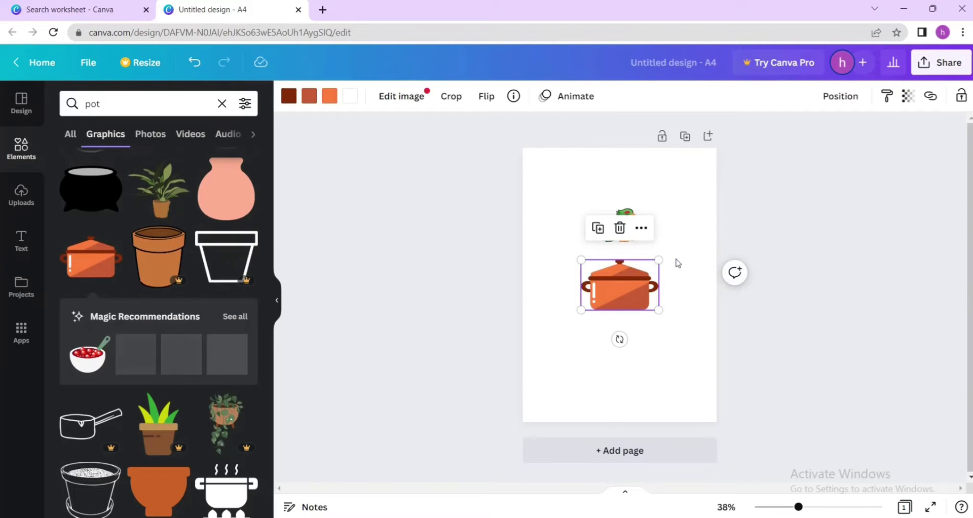
pyautogui.moveTo(658, 258); pyautogui.dragTo(571, 275)
# Step: Compare pot photos and graphics, then select the pot search text for replacement
pyautogui.scroll(5, 180, 231)
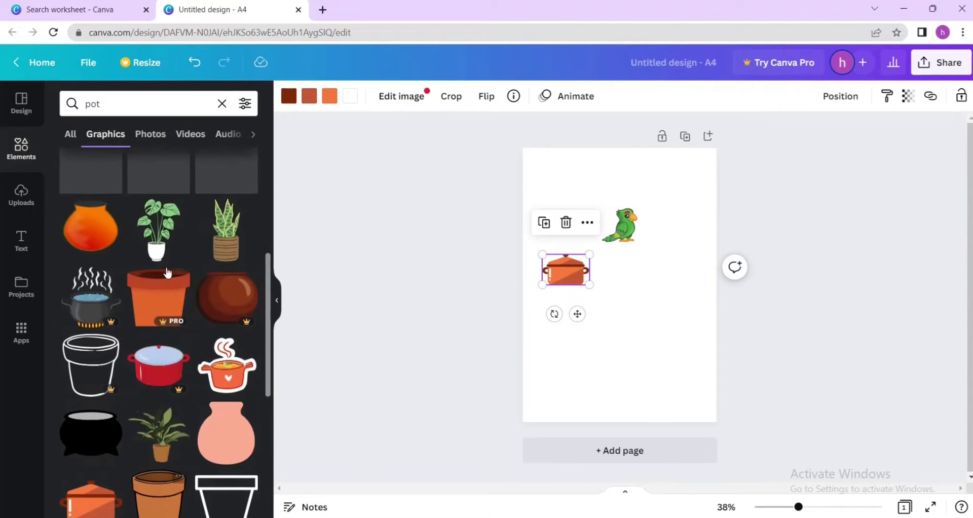
pyautogui.scroll(3, 238, 299)
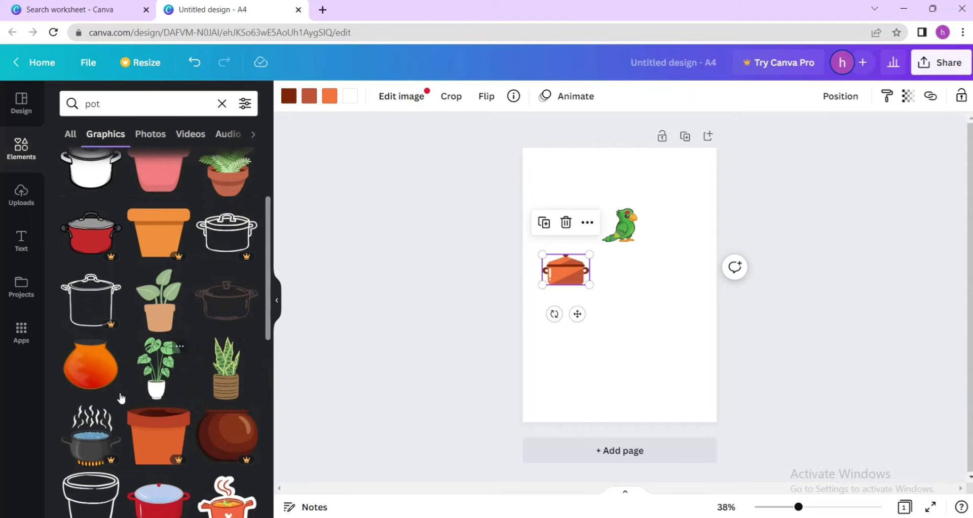
pyautogui.scroll(-8, 162, 352)
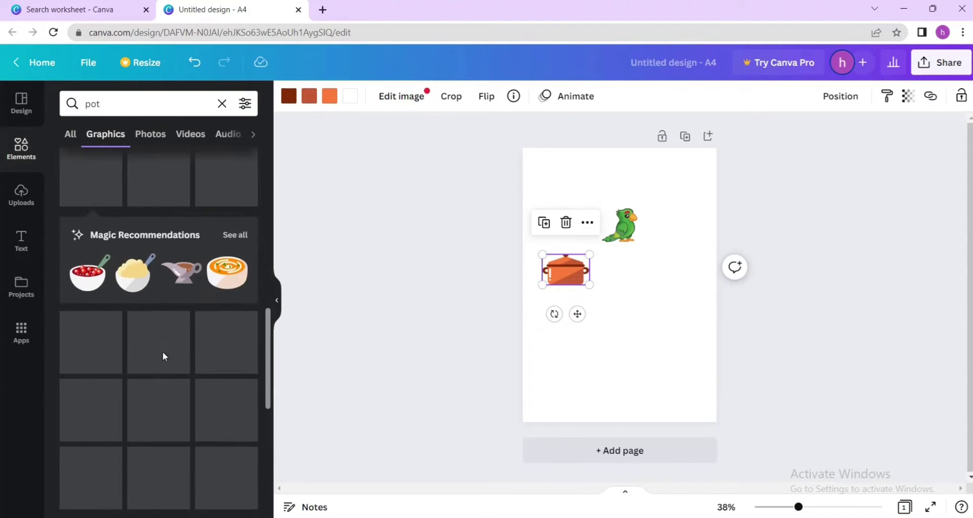
pyautogui.click(162, 141)
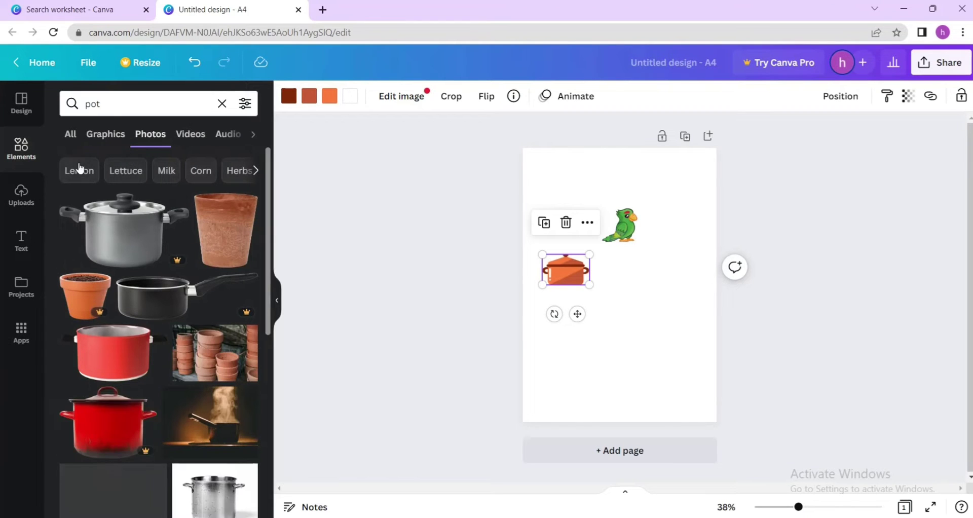
pyautogui.click(114, 136)
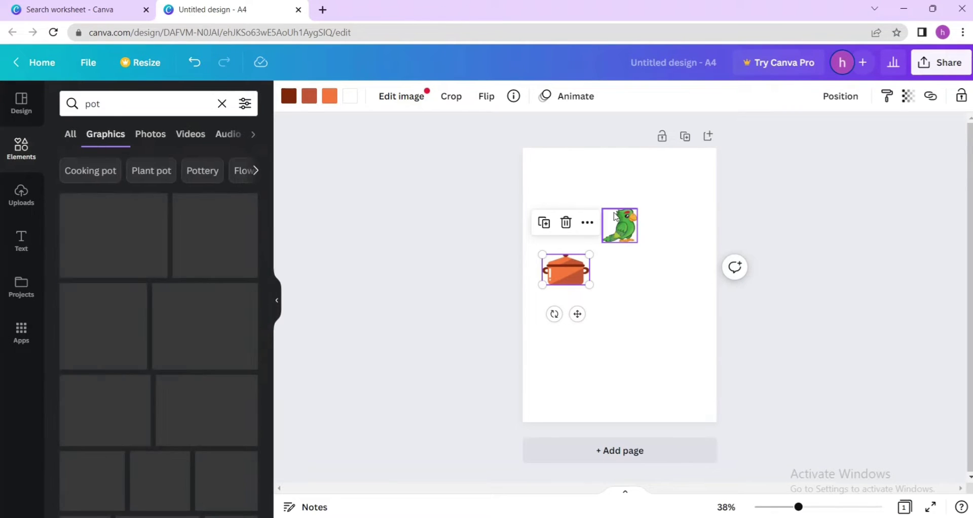
pyautogui.click(111, 107)
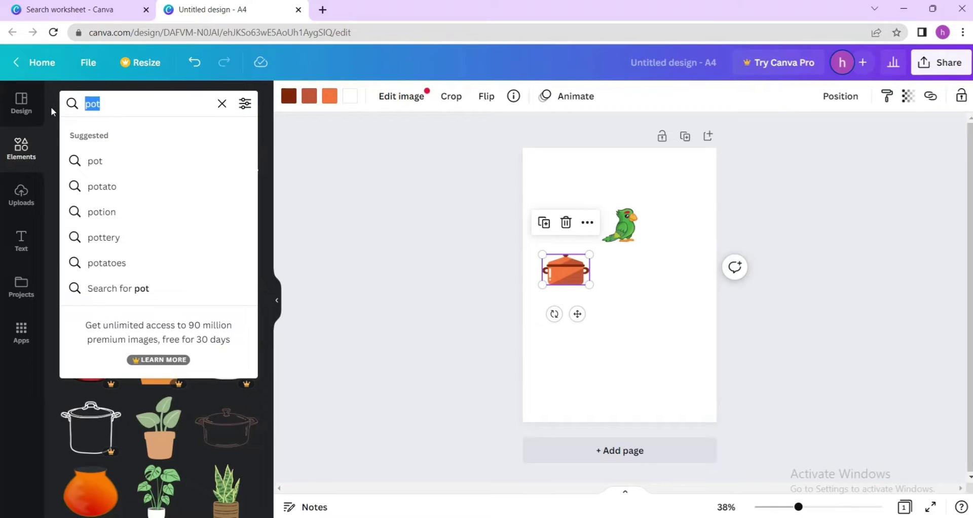
# Step: Search Elements for 'panther', add the sketched panther and shrink it
pyautogui.write('panther')
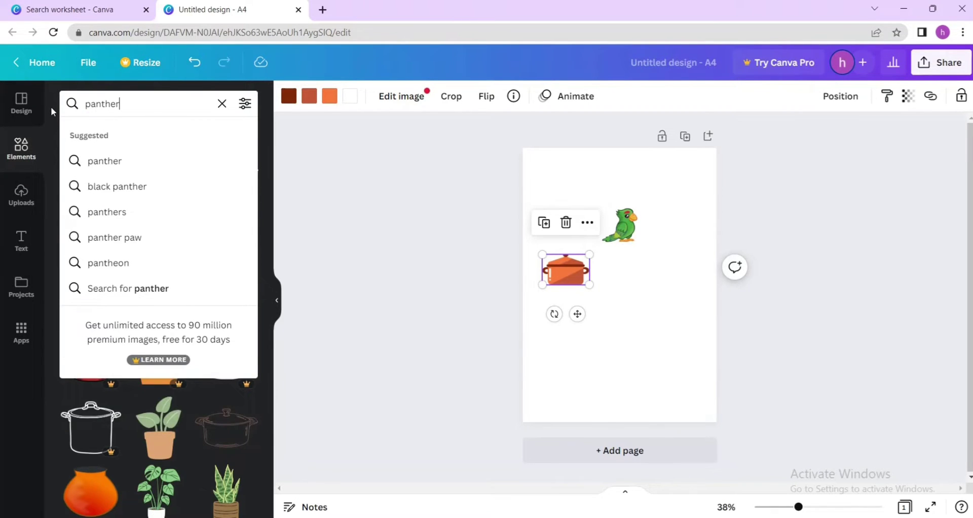
pyautogui.press('Return')
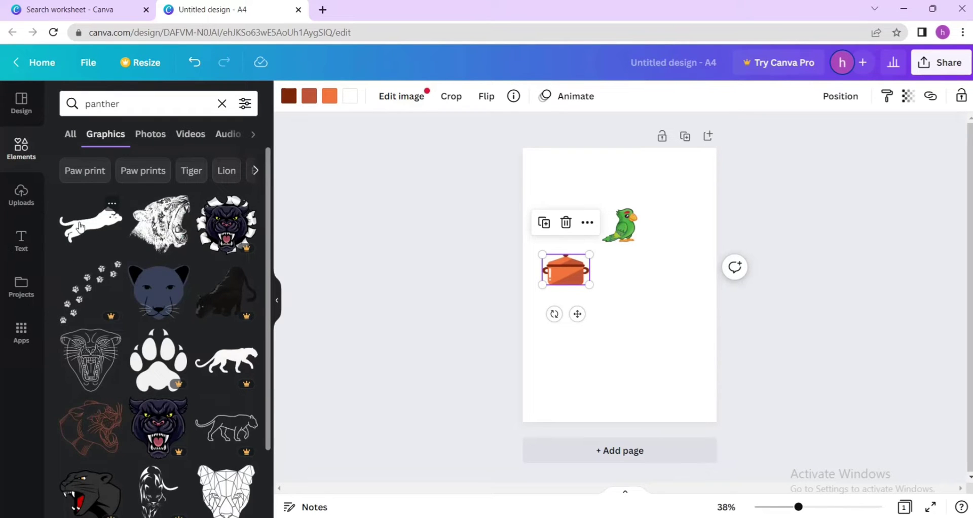
pyautogui.scroll(-6, 80, 226)
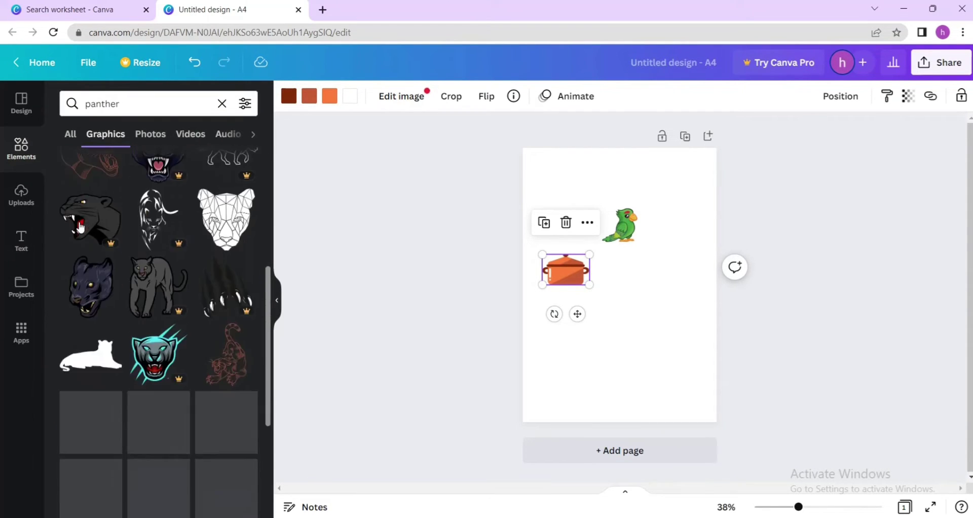
pyautogui.scroll(-1, 79, 226)
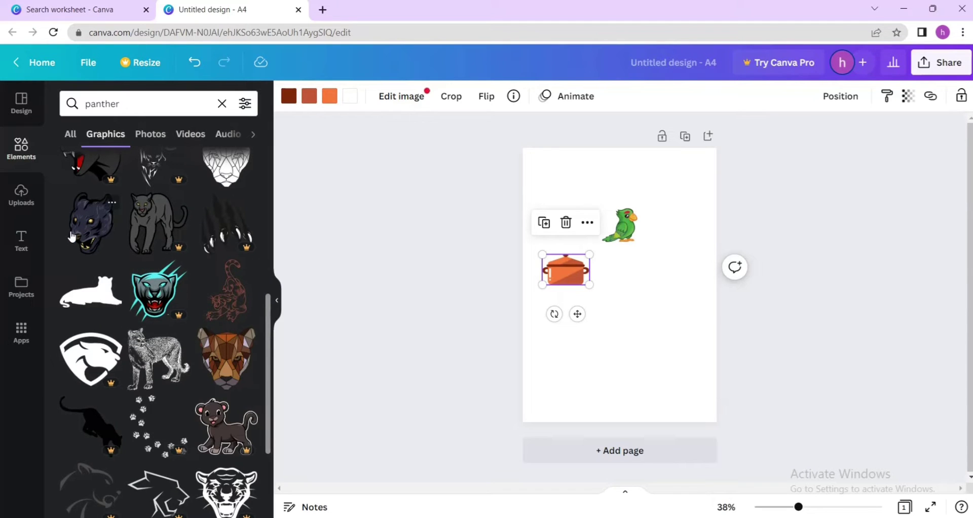
pyautogui.click(158, 371)
pyautogui.moveTo(581, 247)
pyautogui.mouseDown()
pyautogui.moveTo(617, 280)
pyautogui.moveTo(668, 279)
pyautogui.mouseUp()
# Step: Add the purple panther head and place it below the pot
pyautogui.scroll(-10, 187, 304)
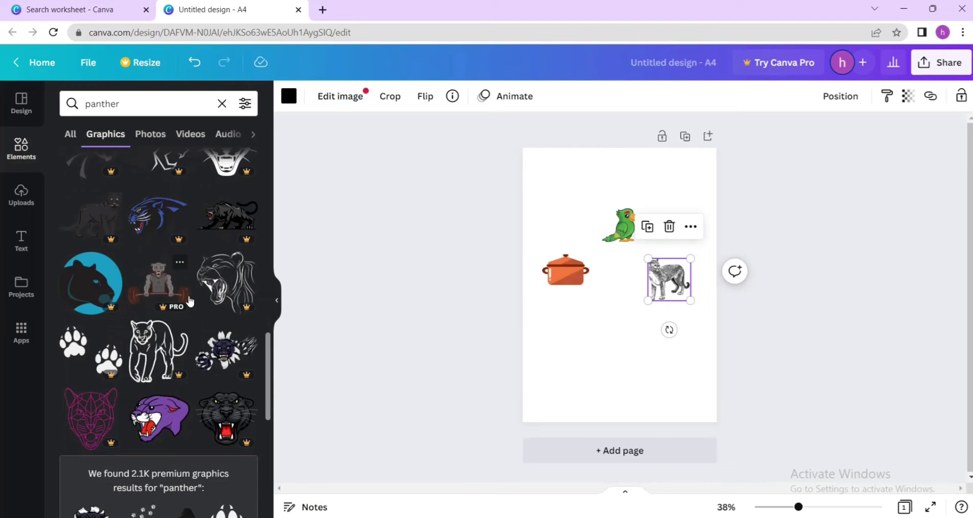
pyautogui.scroll(-3, 189, 302)
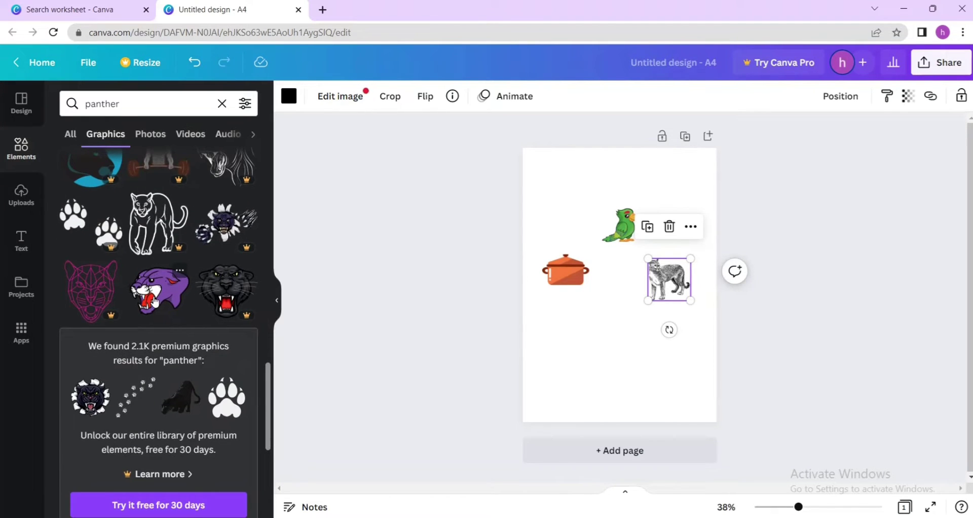
pyautogui.click(154, 302)
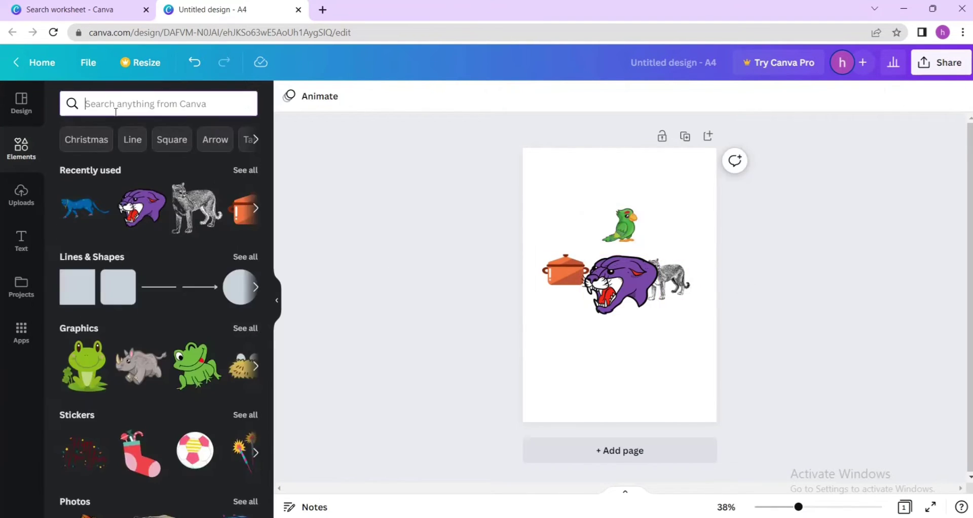
pyautogui.moveTo(627, 295); pyautogui.dragTo(607, 338)
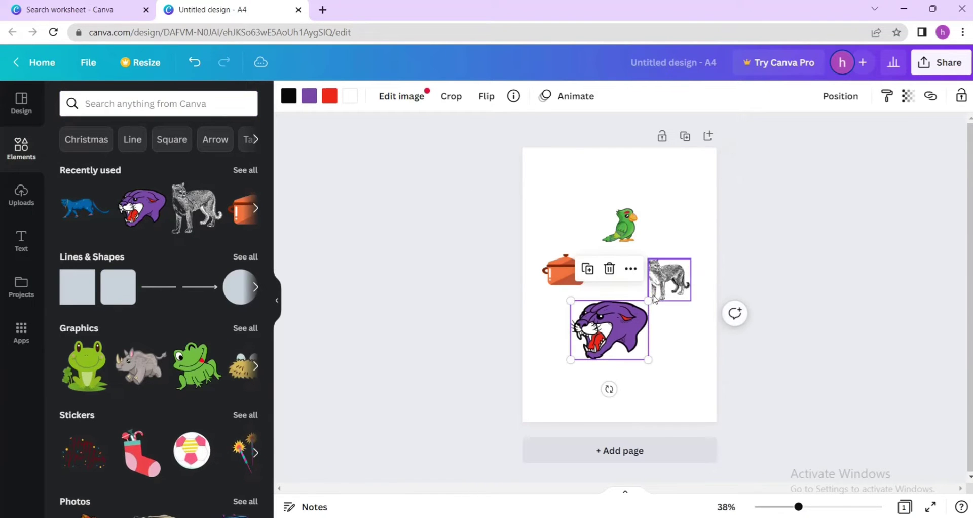
# Step: Search Elements for 'pencil' and drag a pencil graphic onto the page
pyautogui.click(136, 100)
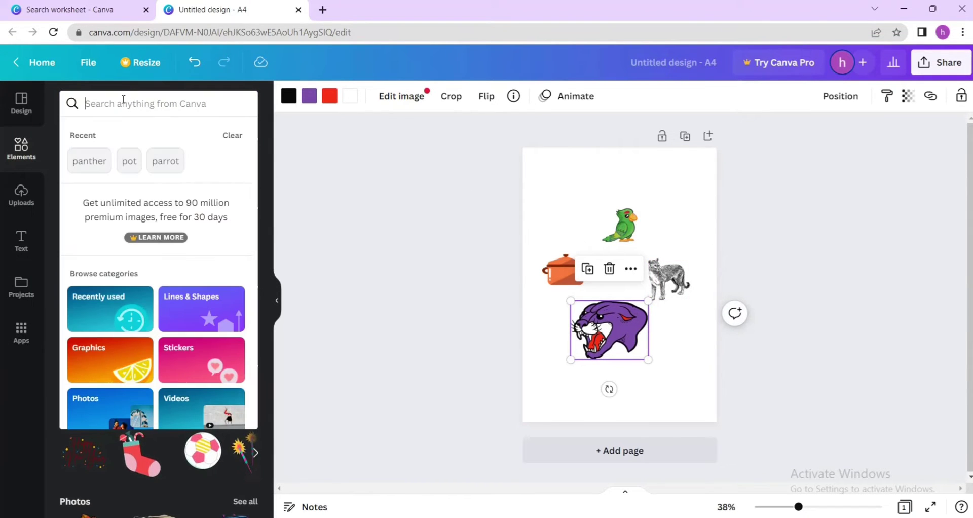
pyautogui.write('pencil')
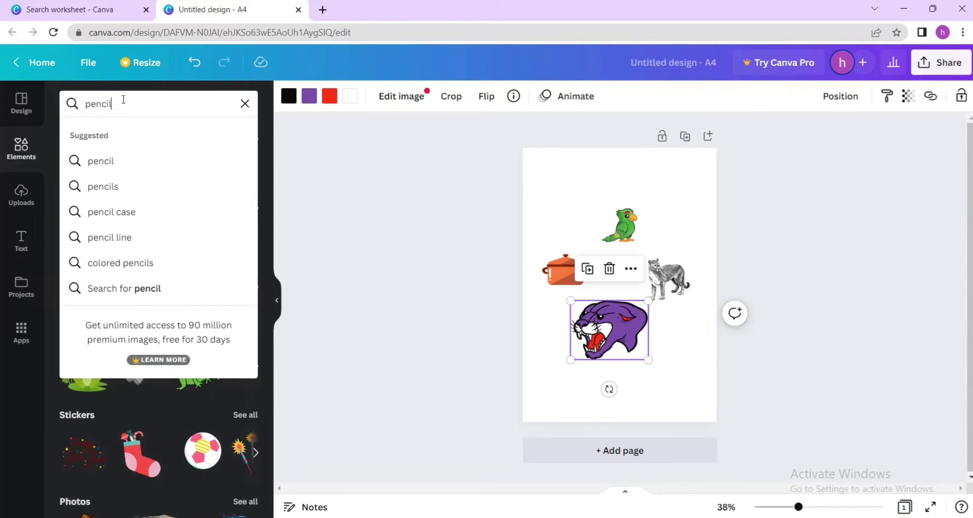
pyautogui.press('Return')
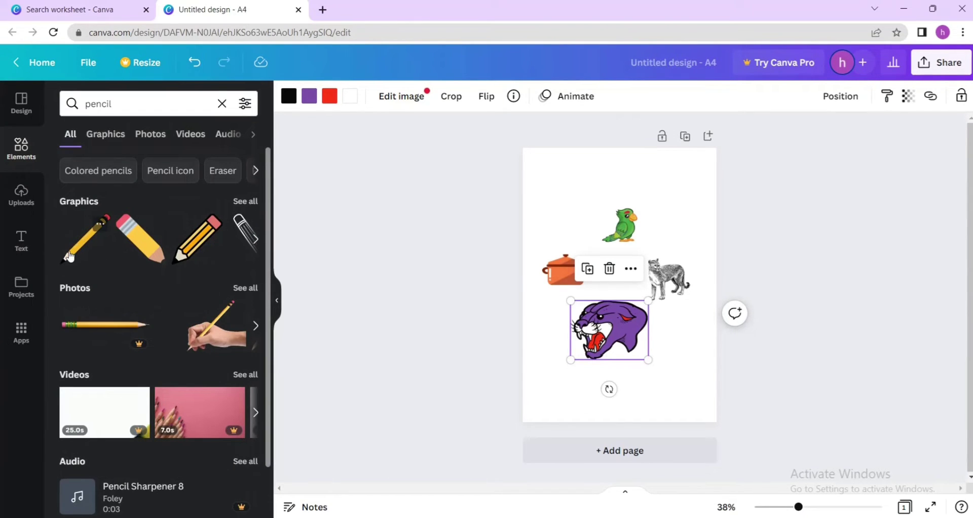
pyautogui.moveTo(74, 253); pyautogui.dragTo(602, 305)
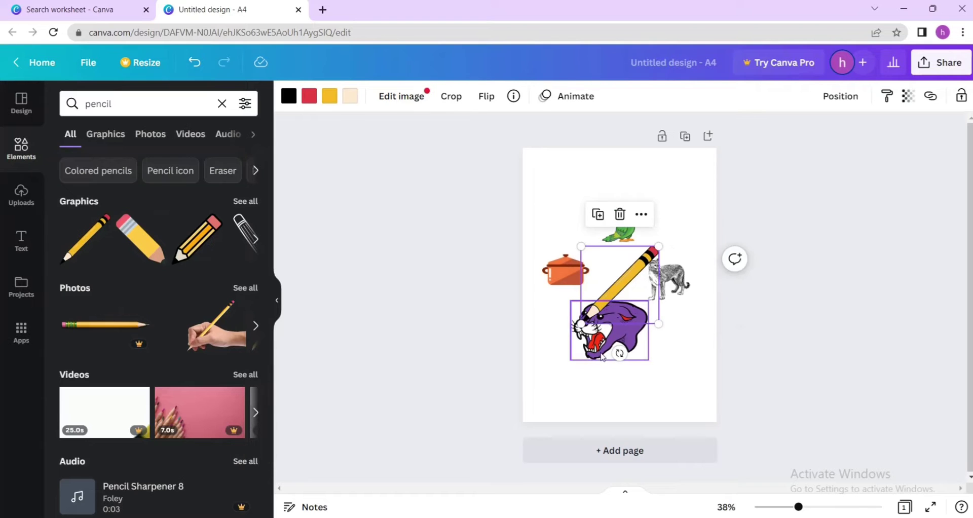
# Step: Delete the panther and cheetah images and shrink the pencil
pyautogui.moveTo(584, 354); pyautogui.dragTo(563, 390)
pyautogui.press('Delete')
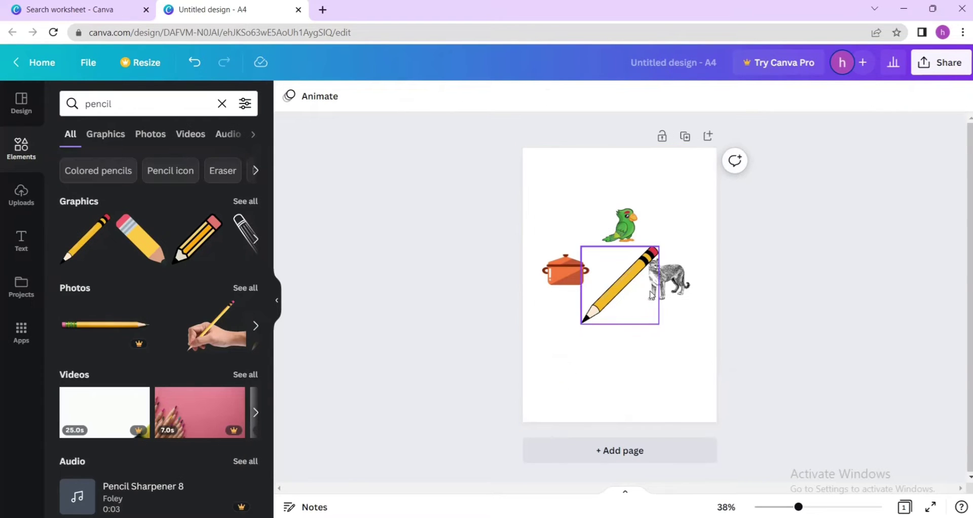
pyautogui.click(681, 294)
pyautogui.press('Delete')
pyautogui.click(630, 299)
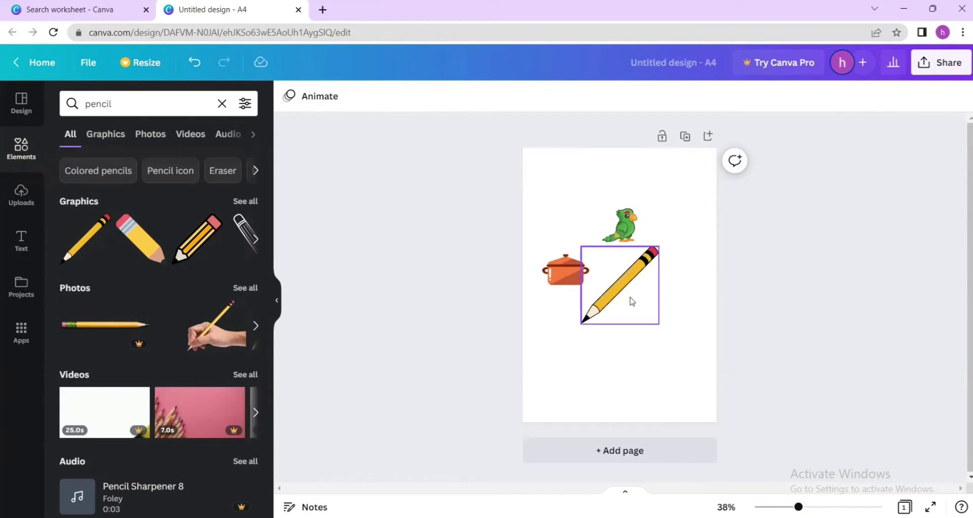
pyautogui.moveTo(659, 246)
pyautogui.mouseDown()
pyautogui.moveTo(650, 271)
pyautogui.moveTo(624, 282)
pyautogui.moveTo(671, 280)
pyautogui.mouseUp()
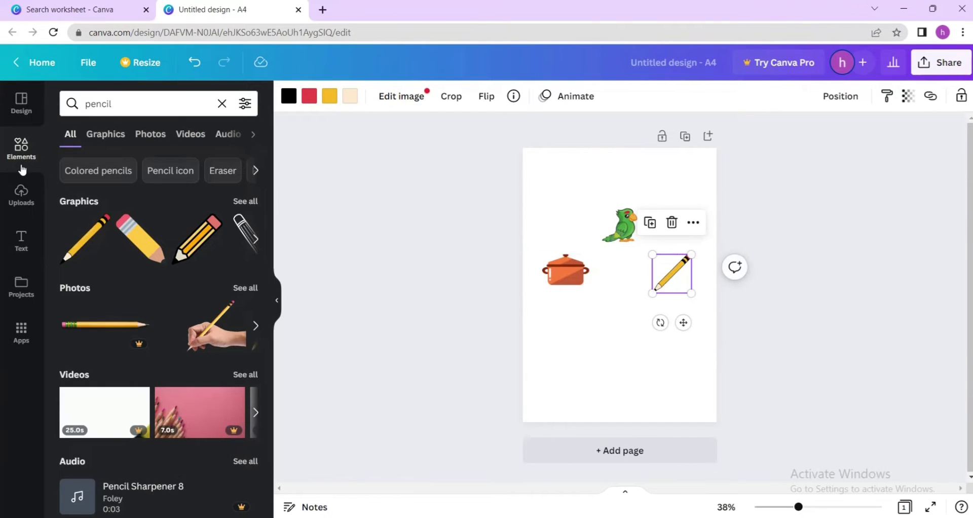
# Step: Add the green frog graphic from Elements and move it lower on the page
pyautogui.click(22, 149)
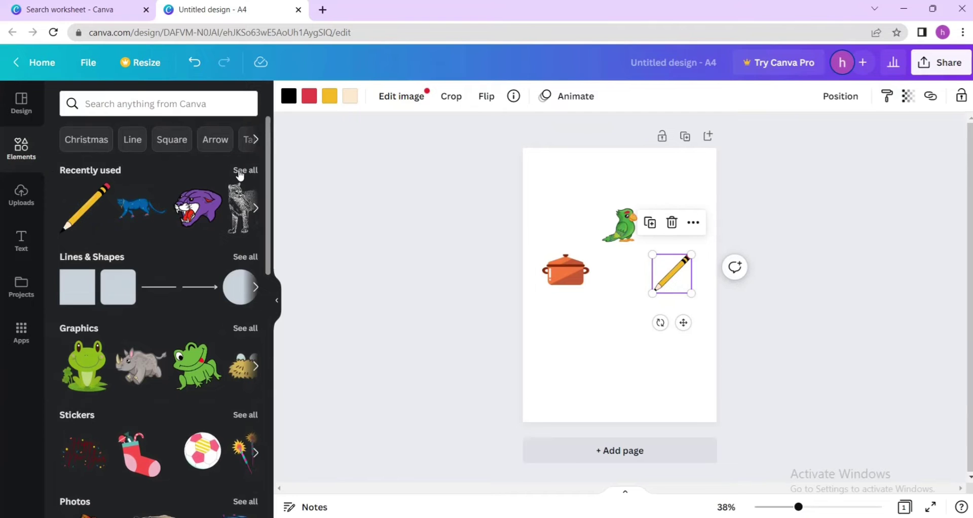
pyautogui.click(196, 365)
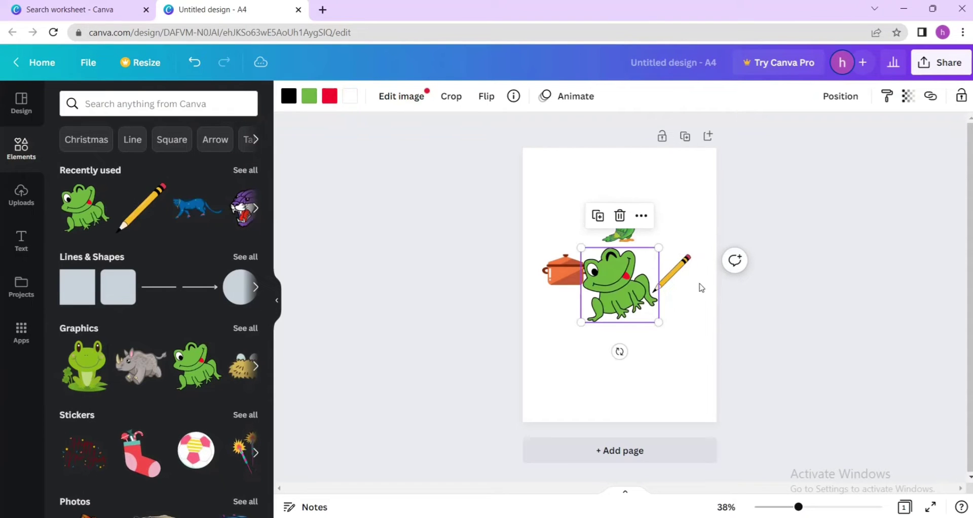
pyautogui.moveTo(619, 277)
pyautogui.mouseDown()
pyautogui.moveTo(637, 306)
pyautogui.moveTo(627, 347)
pyautogui.mouseUp()
pyautogui.click(565, 289)
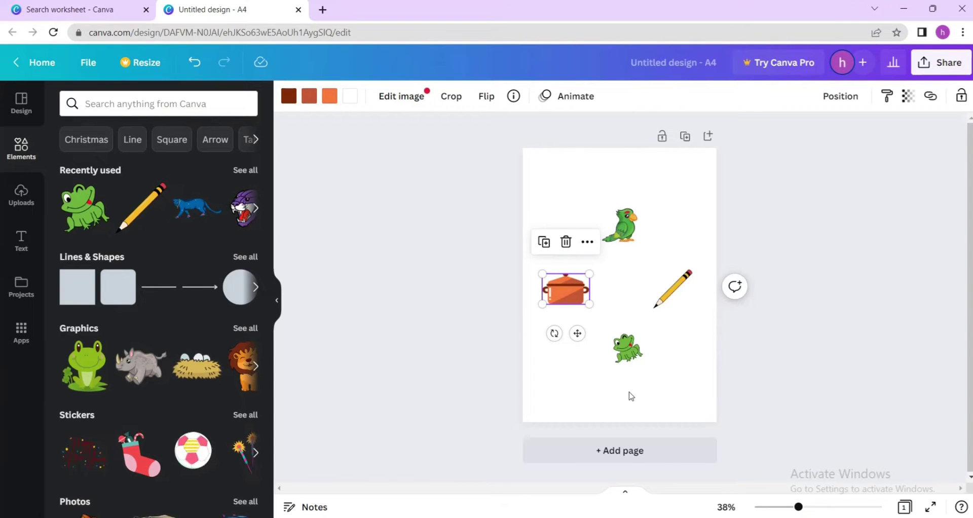
# Step: Add a heading reading "Cross the picture that doesn't have /p/ sound."
pyautogui.click(23, 240)
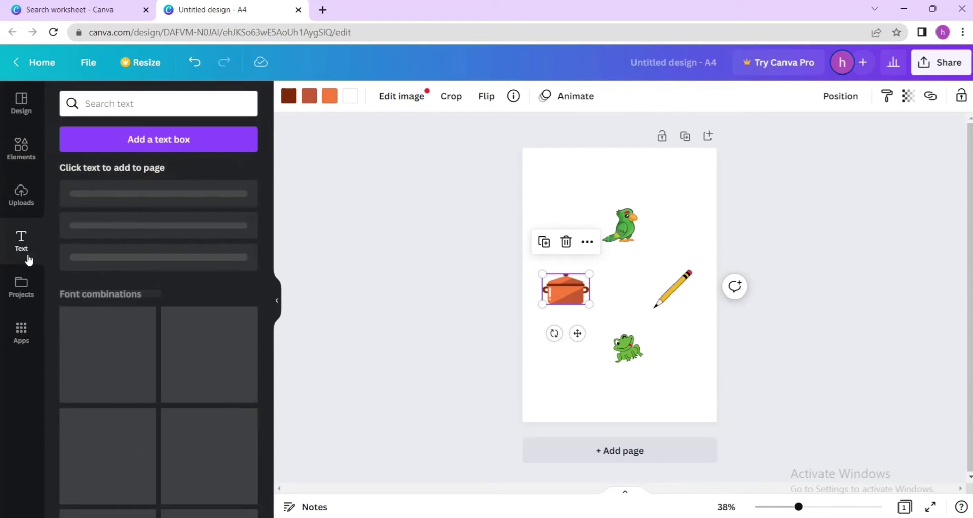
pyautogui.click(595, 177)
pyautogui.press('t')
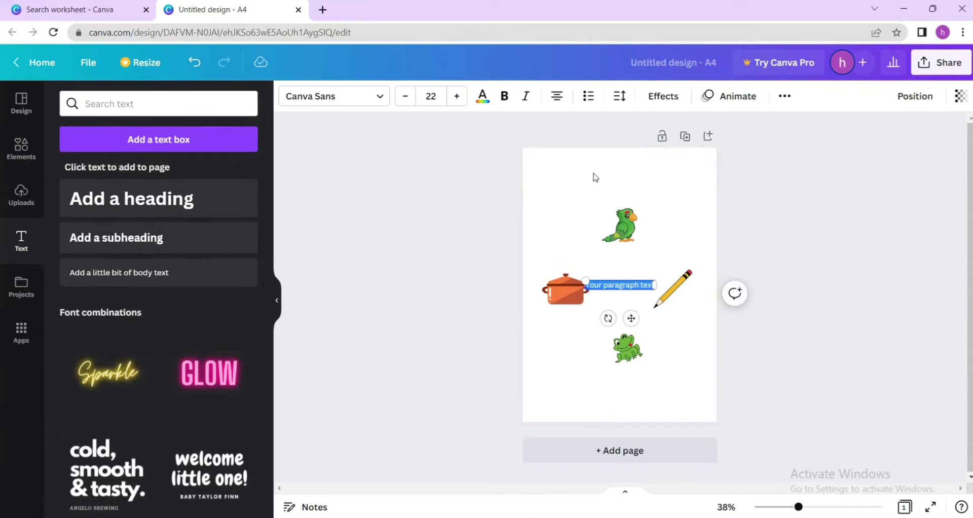
pyautogui.moveTo(583, 278); pyautogui.dragTo(540, 269)
pyautogui.press('Delete')
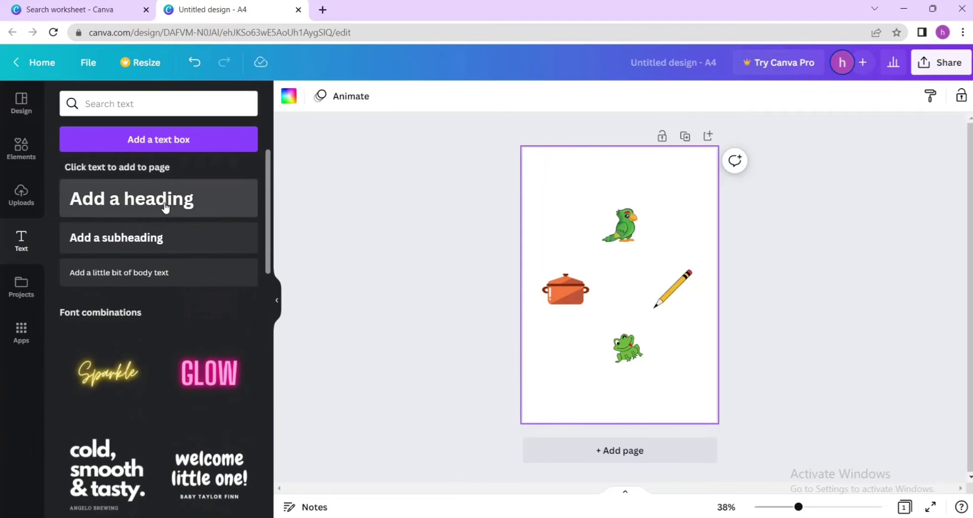
pyautogui.scroll(-15, 179, 337)
pyautogui.scroll(10, 184, 339)
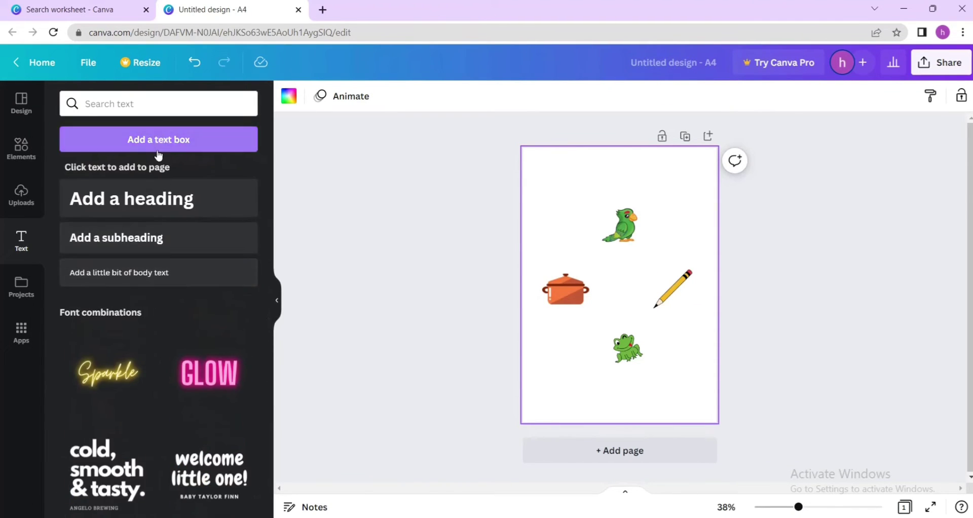
pyautogui.click(130, 202)
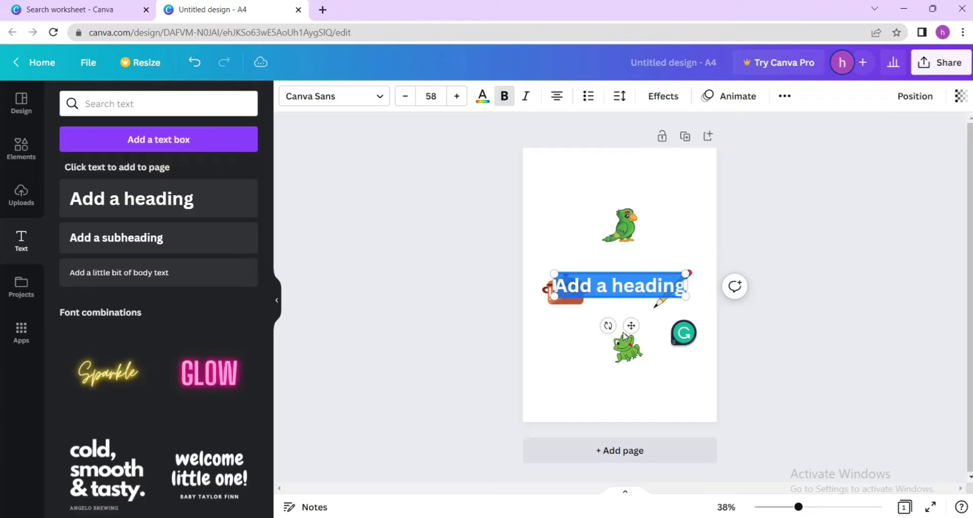
pyautogui.write('ross the picture')
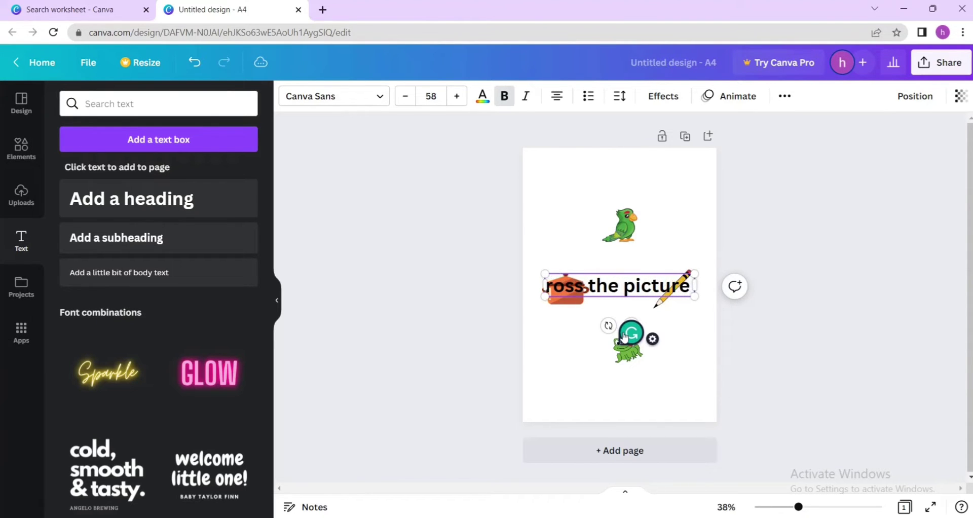
pyautogui.write(" that doesn't ha")
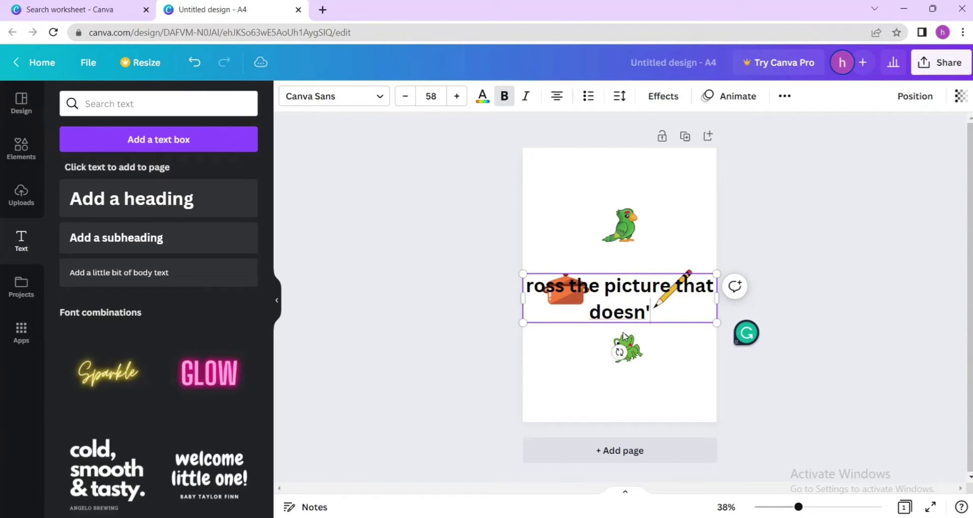
pyautogui.write('v')
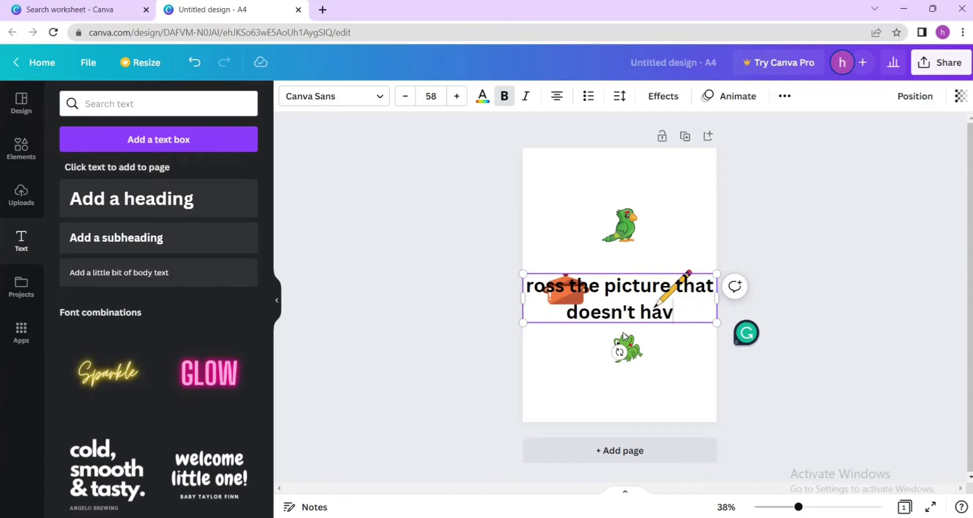
pyautogui.write('e /p/')
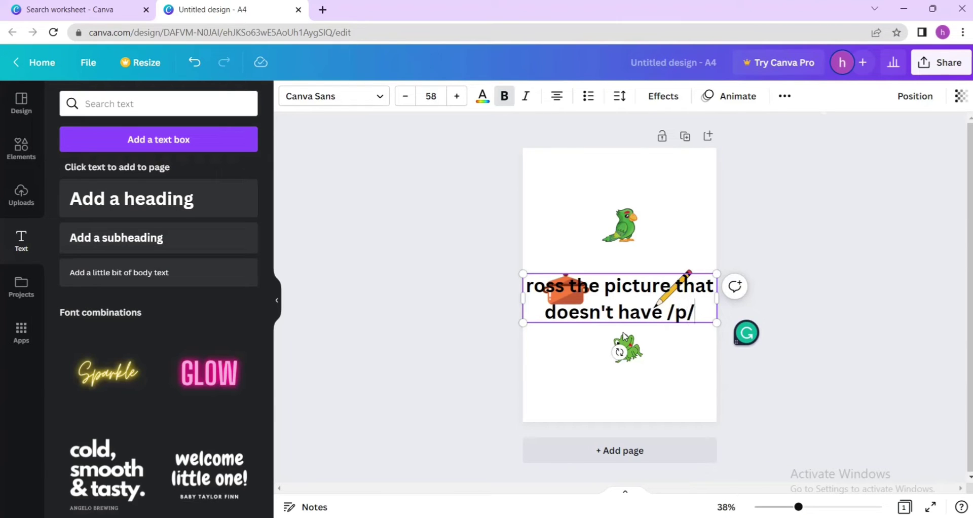
pyautogui.write(' sound.')
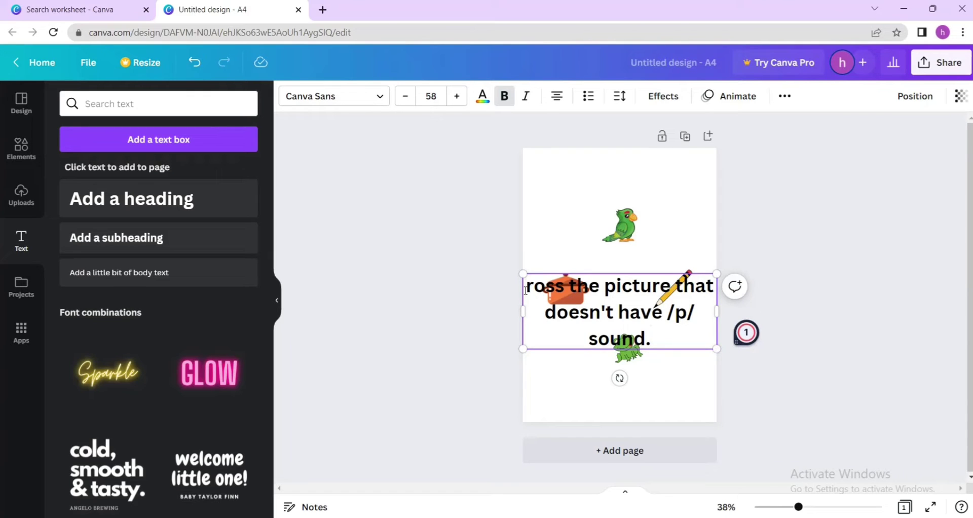
pyautogui.write('C')
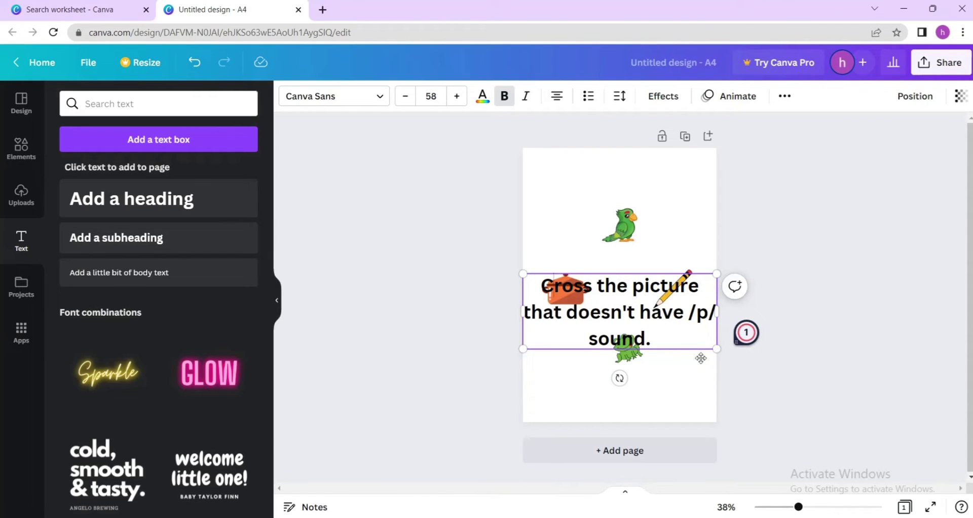
# Step: Shrink the heading, move it to the page top and left-align it
pyautogui.moveTo(716, 348)
pyautogui.mouseDown()
pyautogui.moveTo(613, 308)
pyautogui.moveTo(686, 285)
pyautogui.mouseUp()
pyautogui.moveTo(616, 324); pyautogui.dragTo(636, 218)
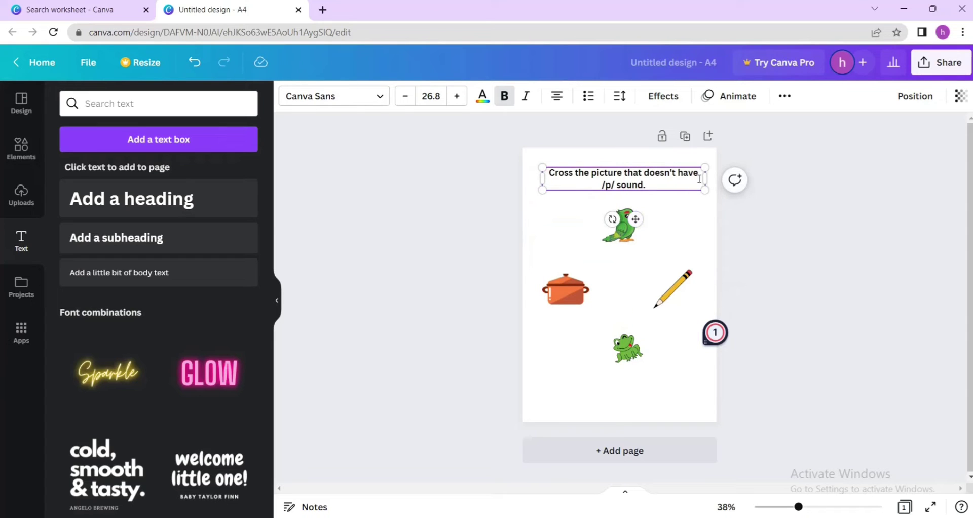
pyautogui.moveTo(706, 178); pyautogui.dragTo(699, 178)
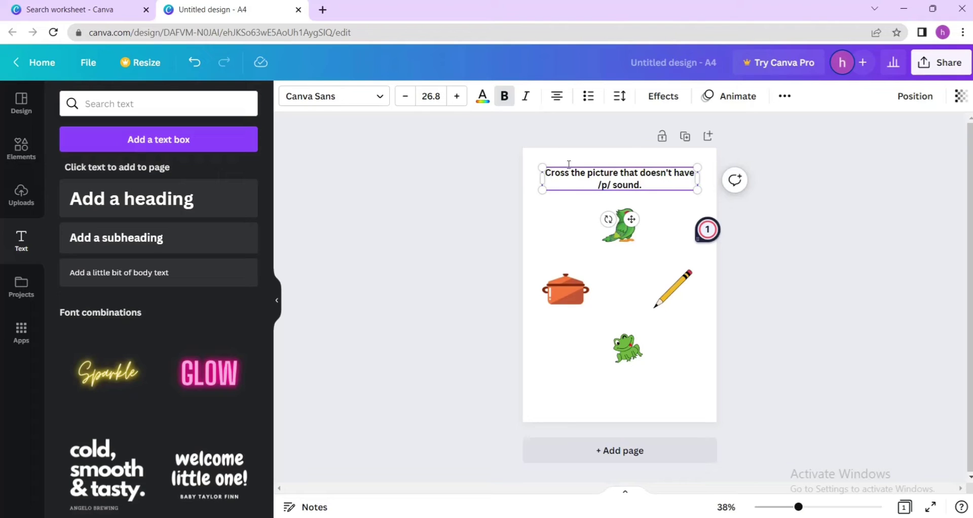
pyautogui.click(565, 102)
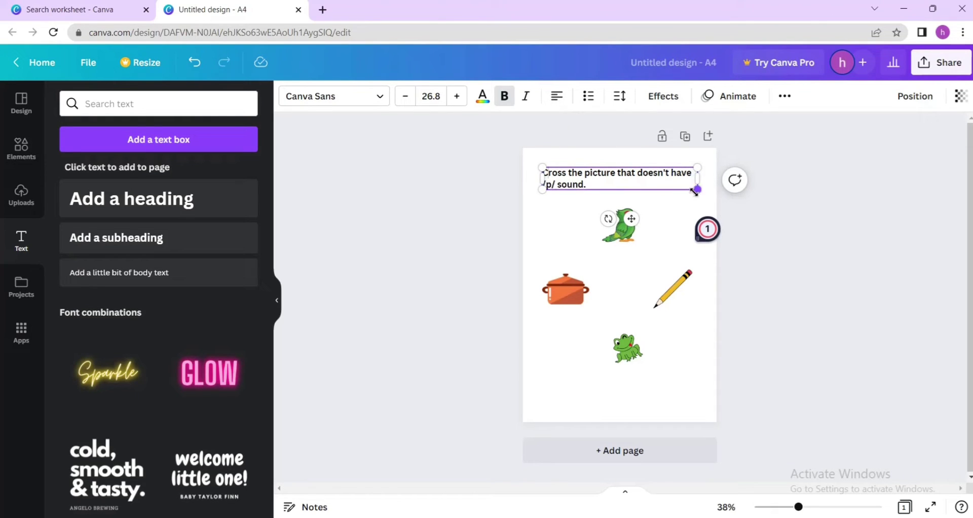
pyautogui.moveTo(692, 191)
pyautogui.mouseDown()
pyautogui.moveTo(673, 186)
pyautogui.moveTo(692, 176)
pyautogui.mouseUp()
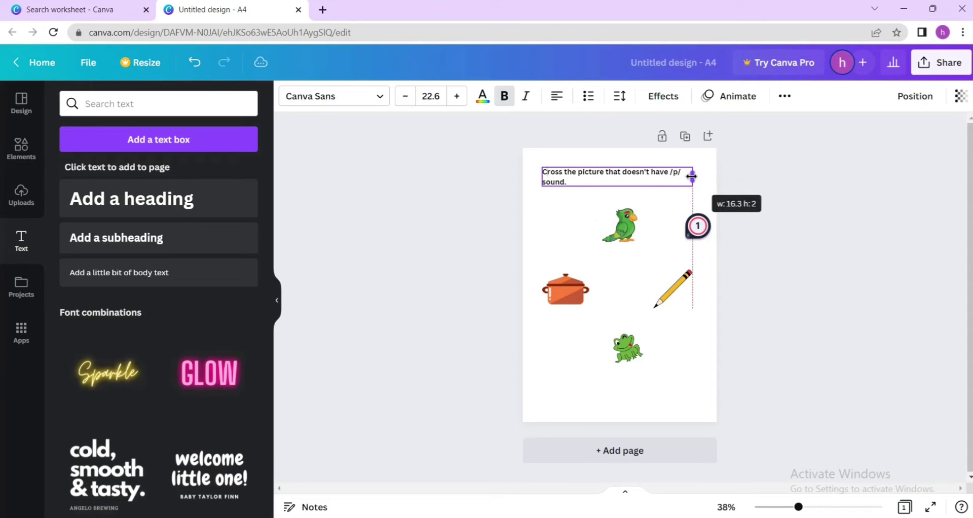
pyautogui.click(564, 378)
# Step: Add a square shape and stretch it into a rectangle covering the page
pyautogui.click(22, 152)
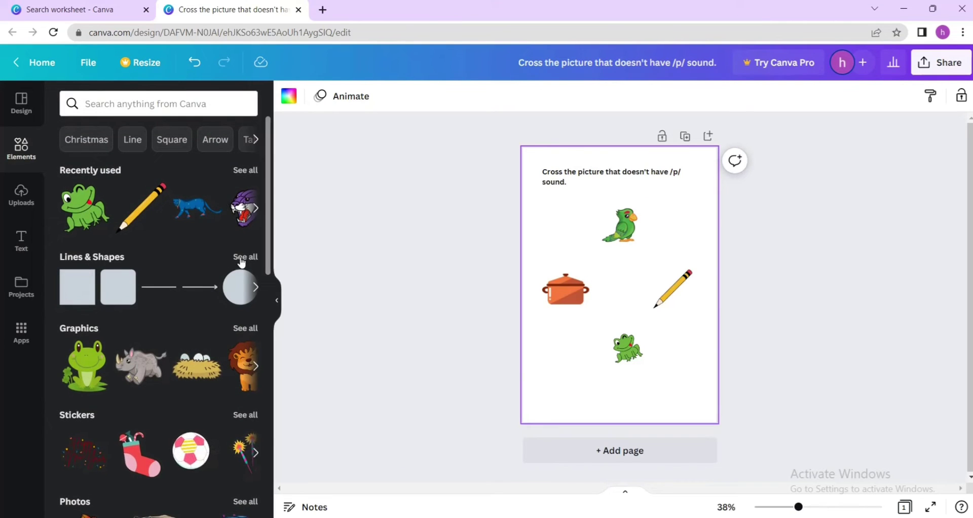
pyautogui.click(242, 257)
pyautogui.scroll(-5, 155, 241)
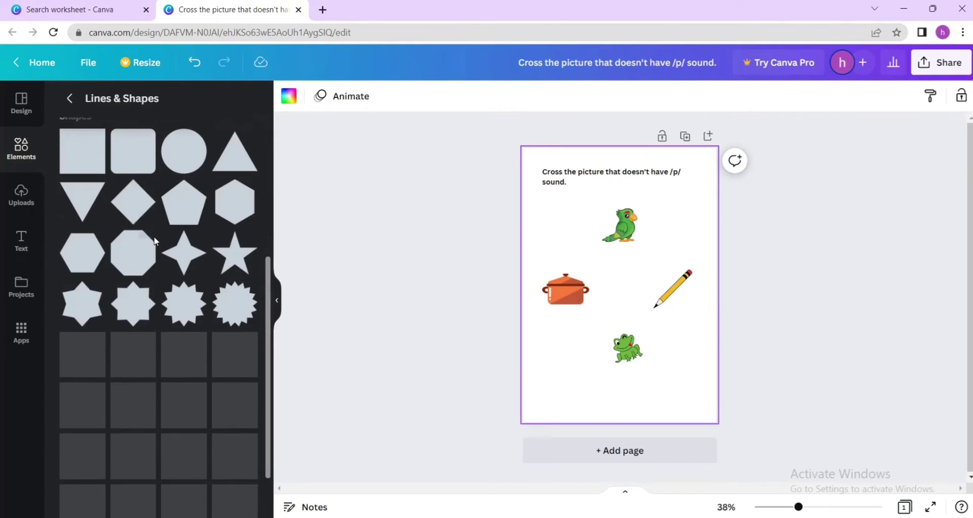
pyautogui.scroll(-5, 154, 242)
pyautogui.scroll(10, 155, 250)
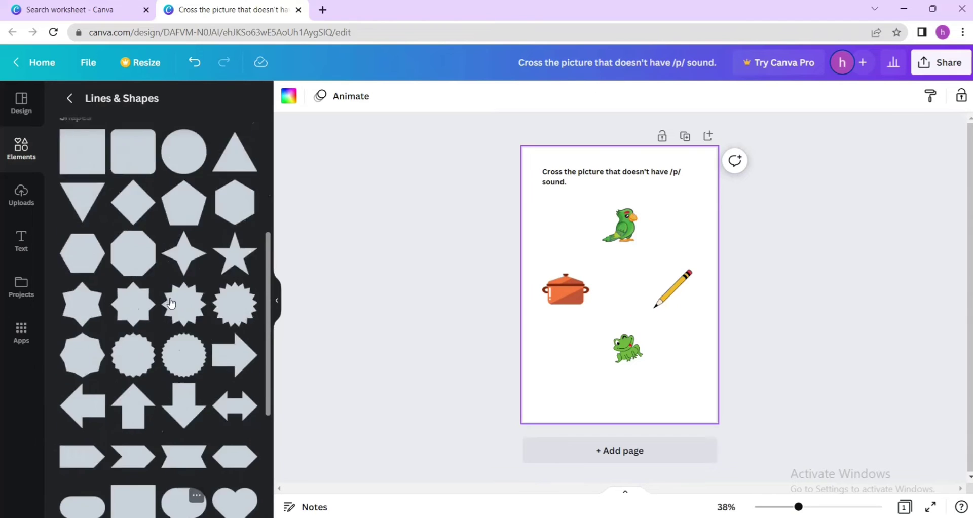
pyautogui.scroll(-1, 73, 376)
pyautogui.click(80, 347)
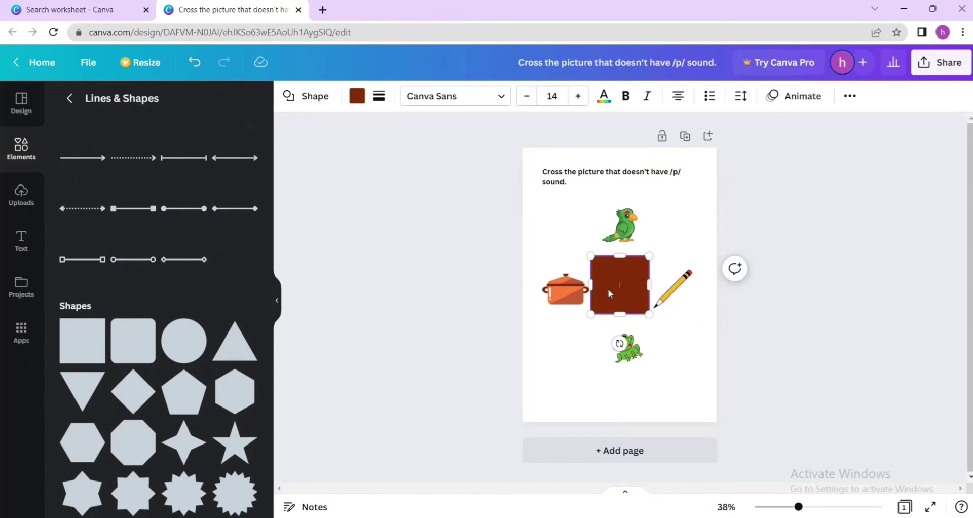
pyautogui.moveTo(617, 305); pyautogui.dragTo(716, 322)
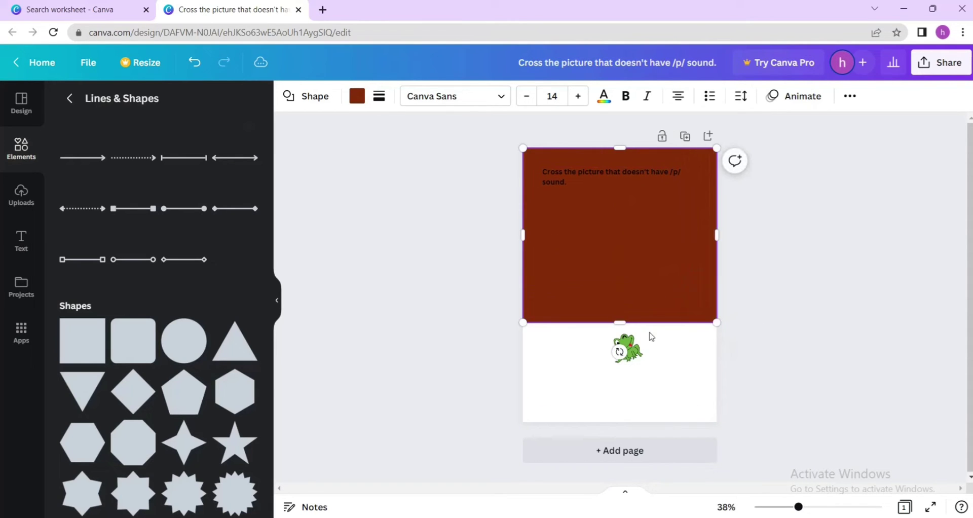
pyautogui.moveTo(625, 321); pyautogui.dragTo(623, 422)
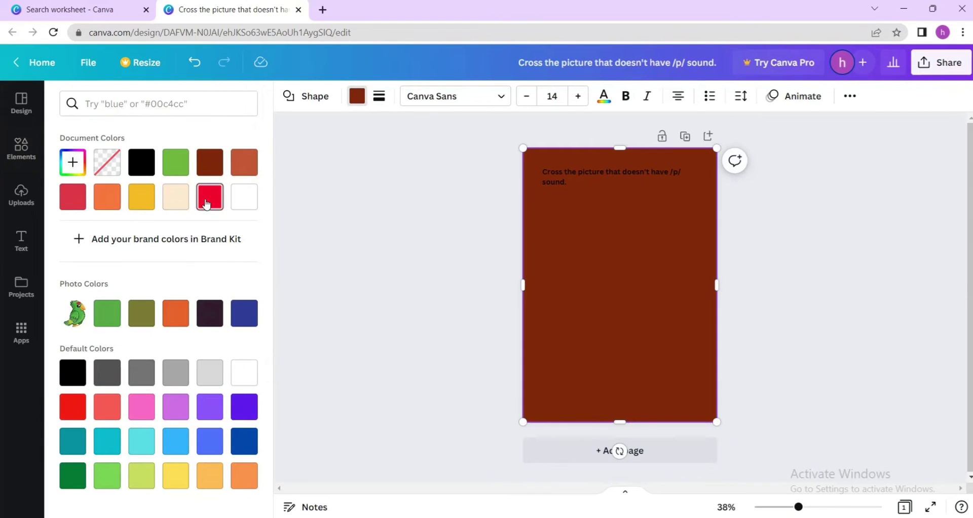
# Step: Color the rectangle bright red and send it to the back behind all pictures
pyautogui.click(205, 204)
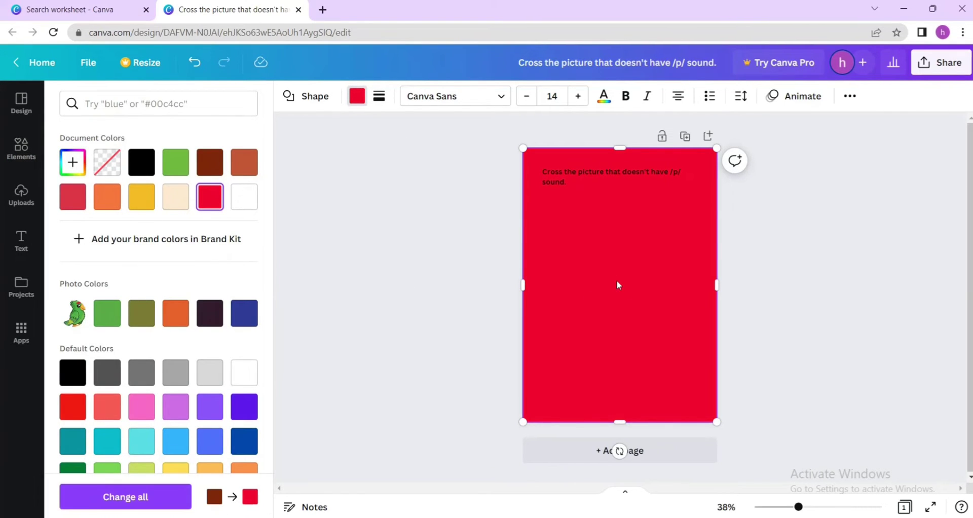
pyautogui.click(849, 97)
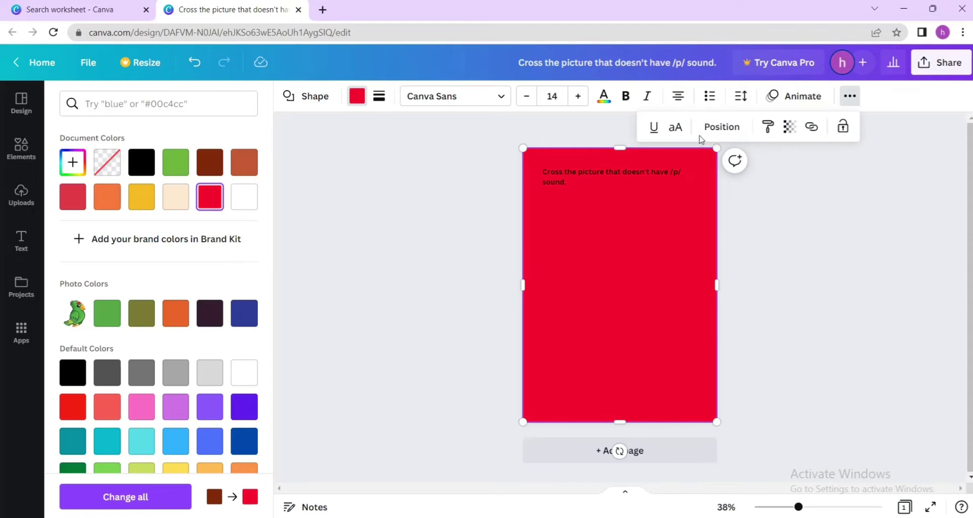
pyautogui.click(721, 127)
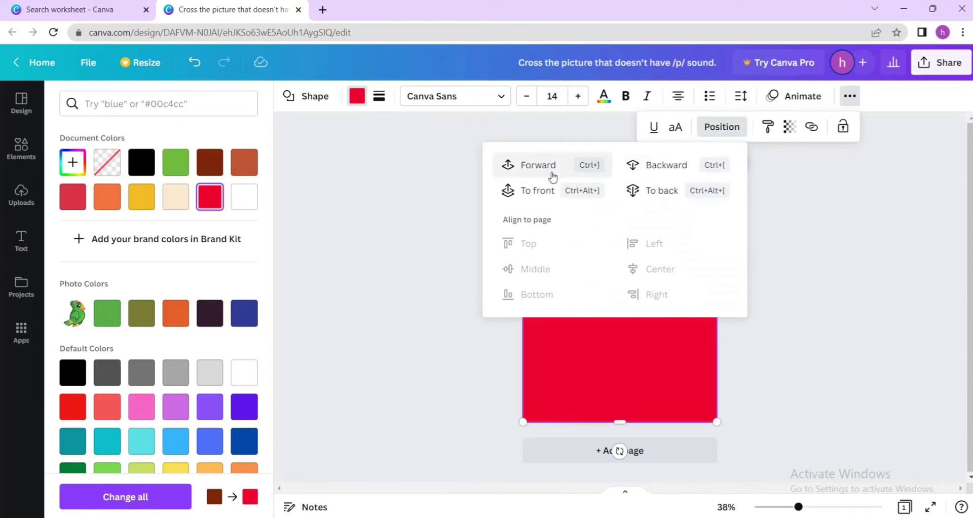
pyautogui.click(662, 192)
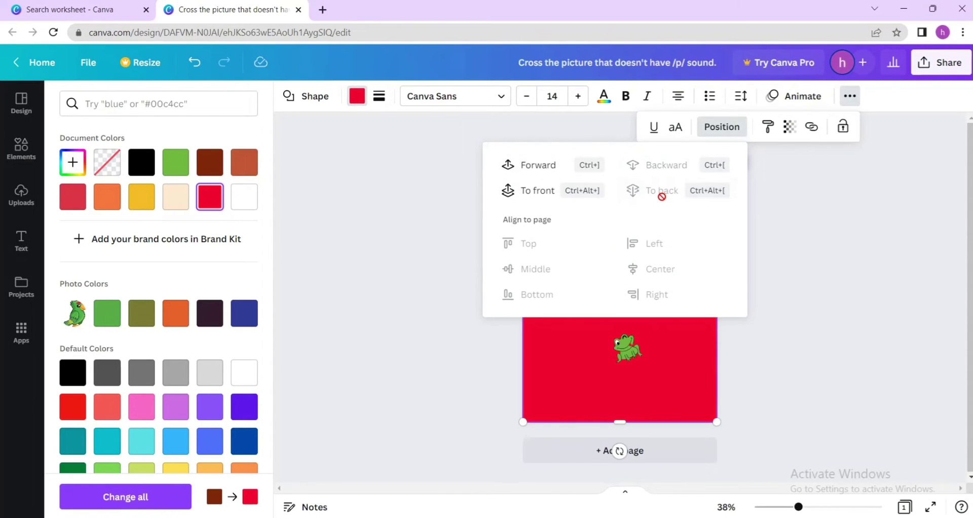
pyautogui.click(682, 398)
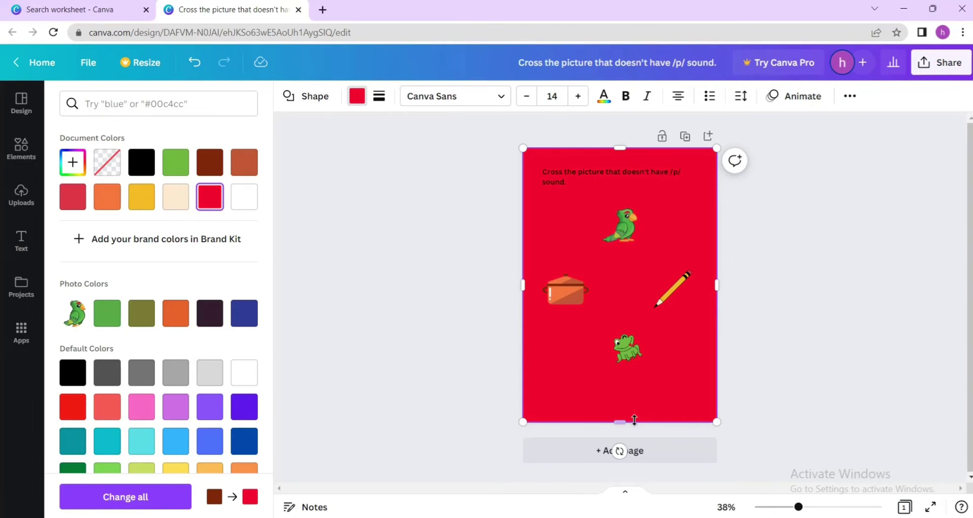
pyautogui.click(19, 160)
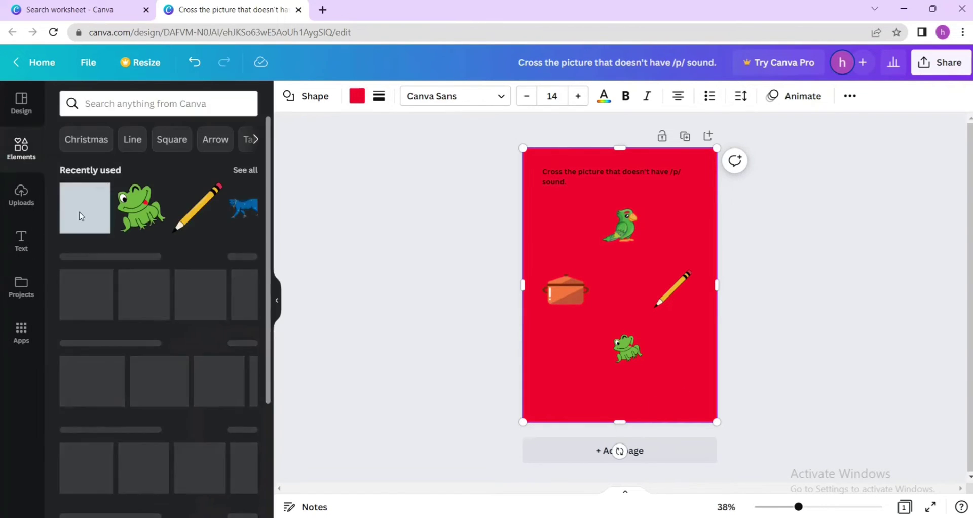
# Step: Add a square from Recently used, stretch it over the page and colour it white
pyautogui.click(81, 208)
pyautogui.moveTo(617, 291); pyautogui.dragTo(615, 413)
pyautogui.click(357, 96)
pyautogui.click(245, 197)
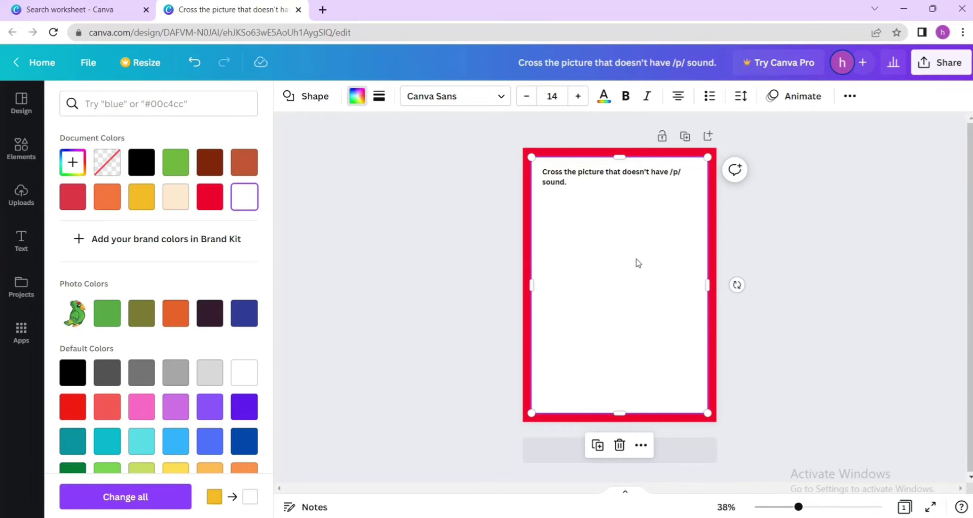
# Step: Send the white shape, then the red rectangle, to back so a red border frames the page
pyautogui.rightClick(603, 240)
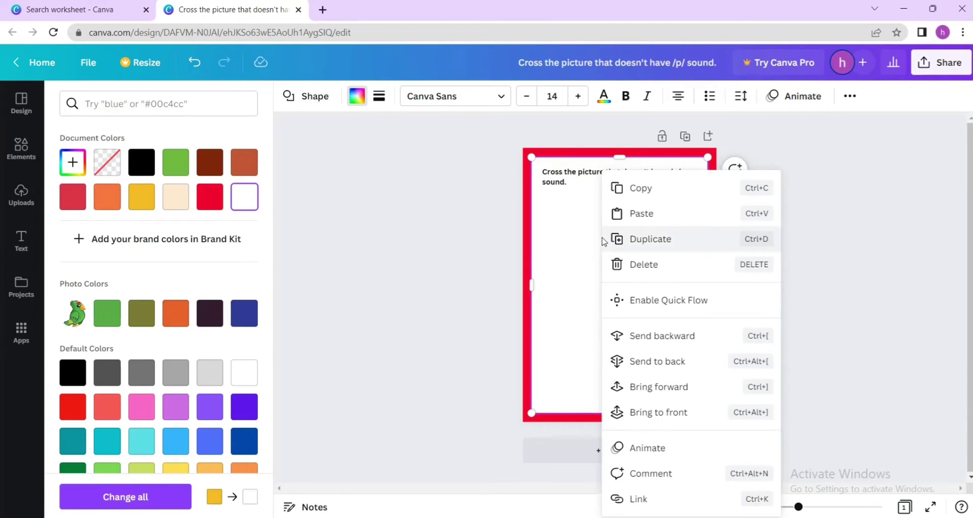
pyautogui.click(648, 364)
pyautogui.click(570, 339)
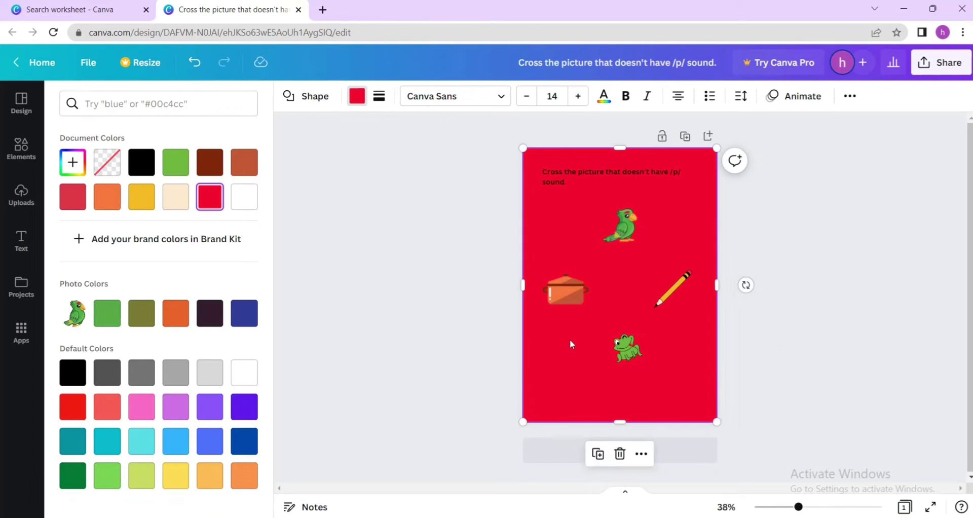
pyautogui.rightClick(569, 343)
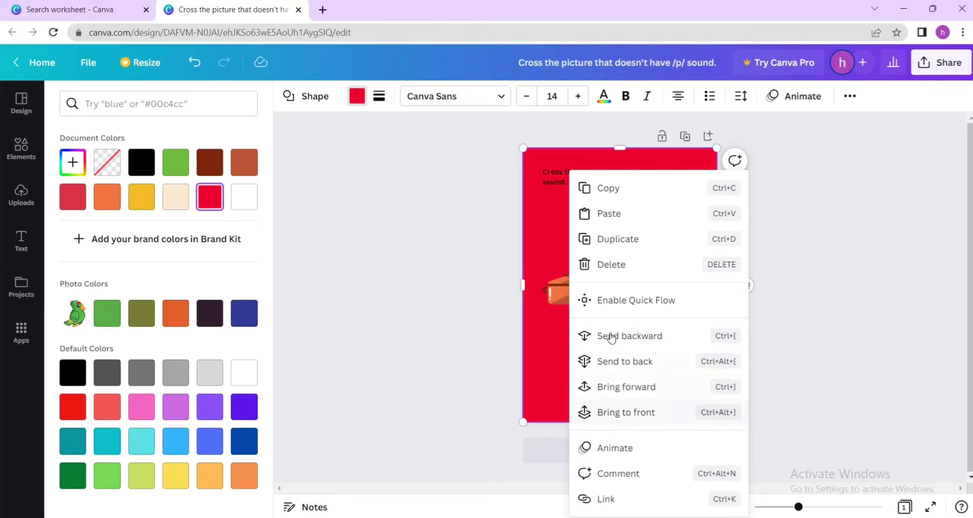
pyautogui.click(609, 366)
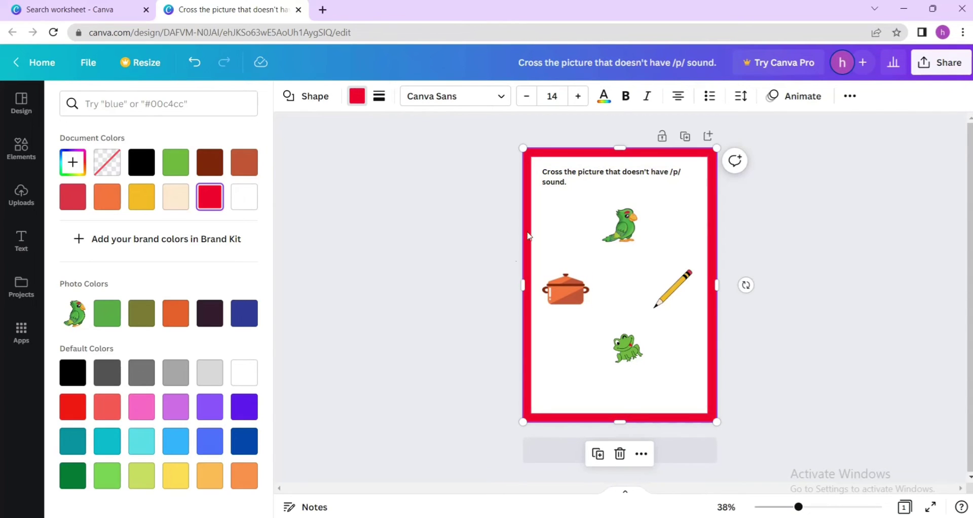
pyautogui.click(666, 199)
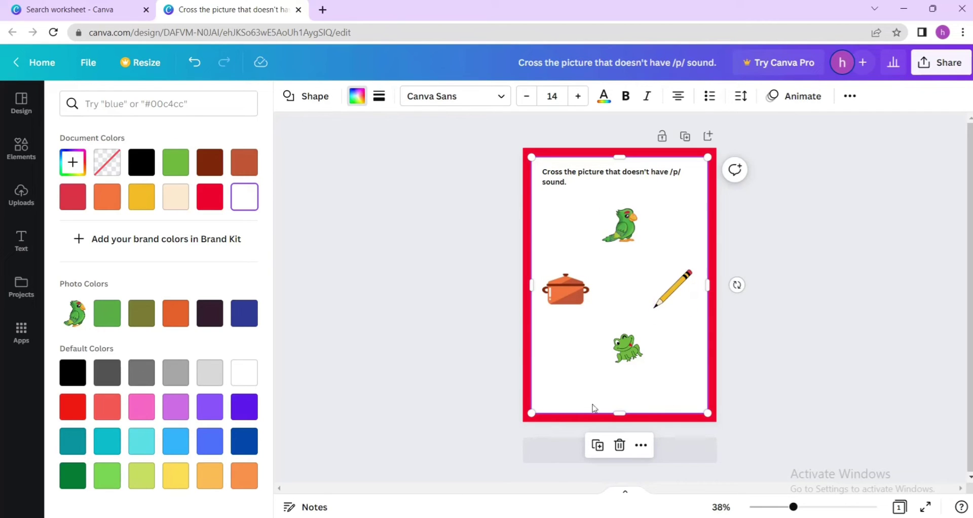
# Step: Download the worksheet from Share > Download with file type PDF Print
pyautogui.click(945, 71)
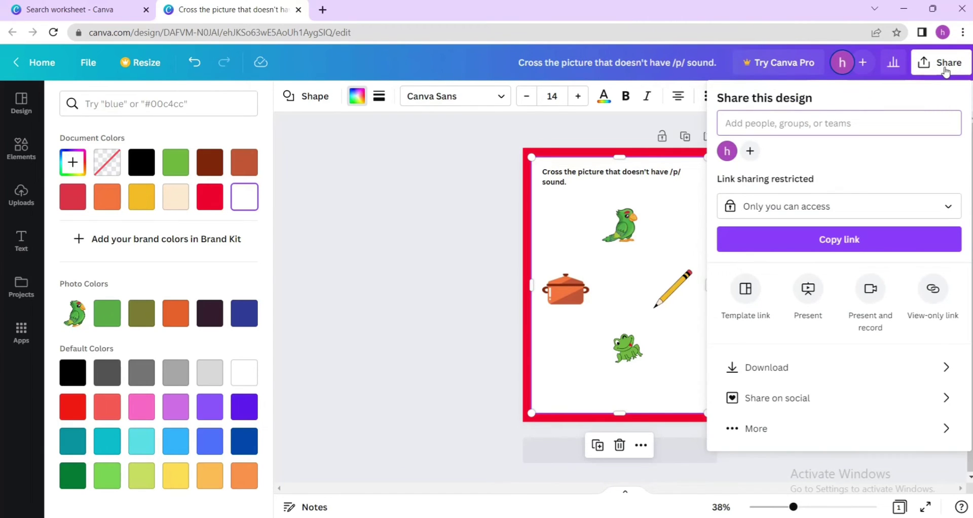
pyautogui.click(779, 371)
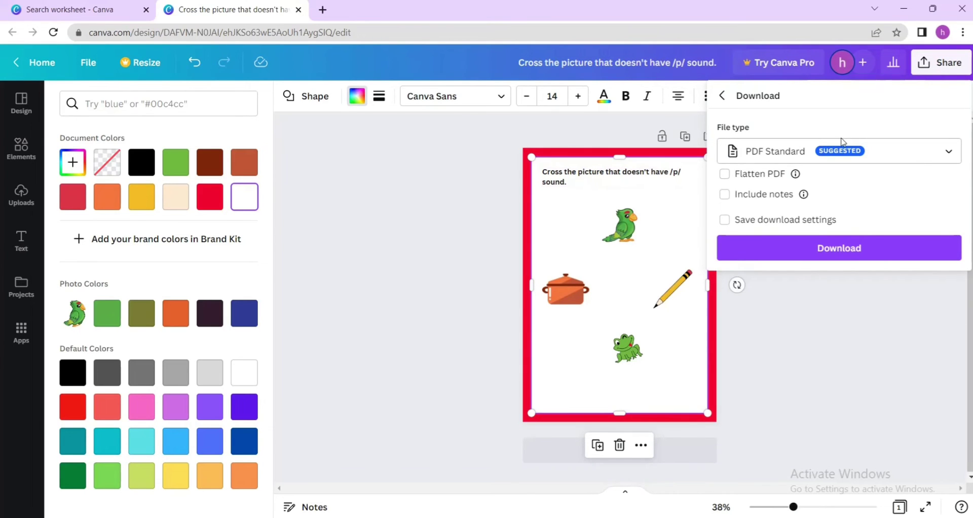
pyautogui.click(927, 163)
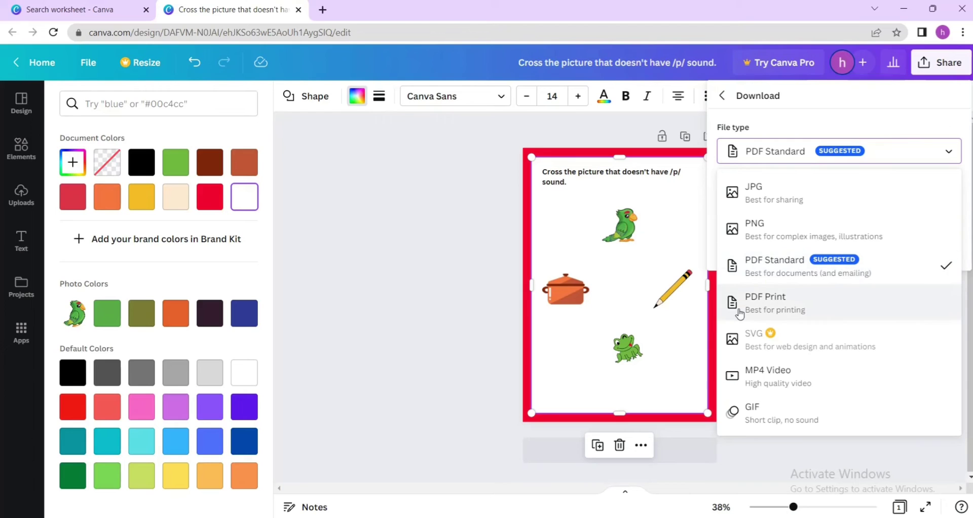
pyautogui.click(788, 308)
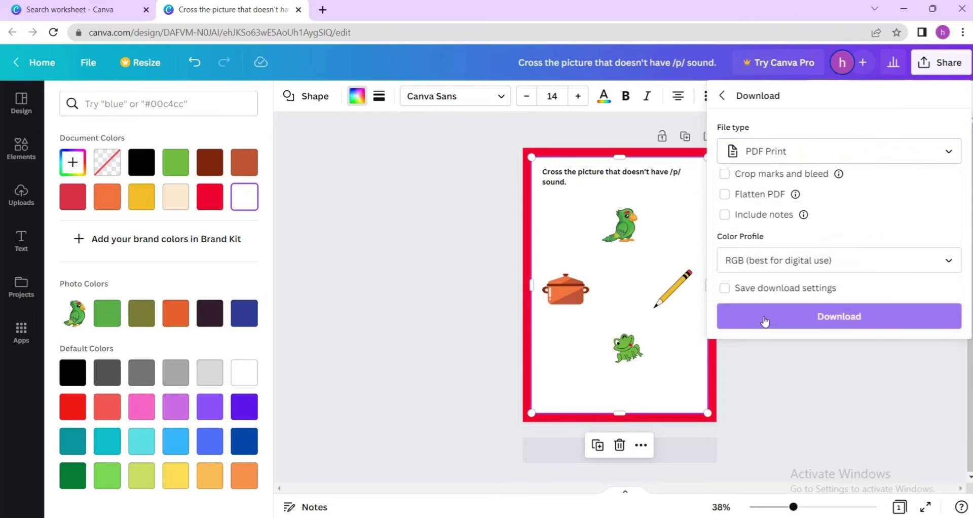
pyautogui.click(787, 327)
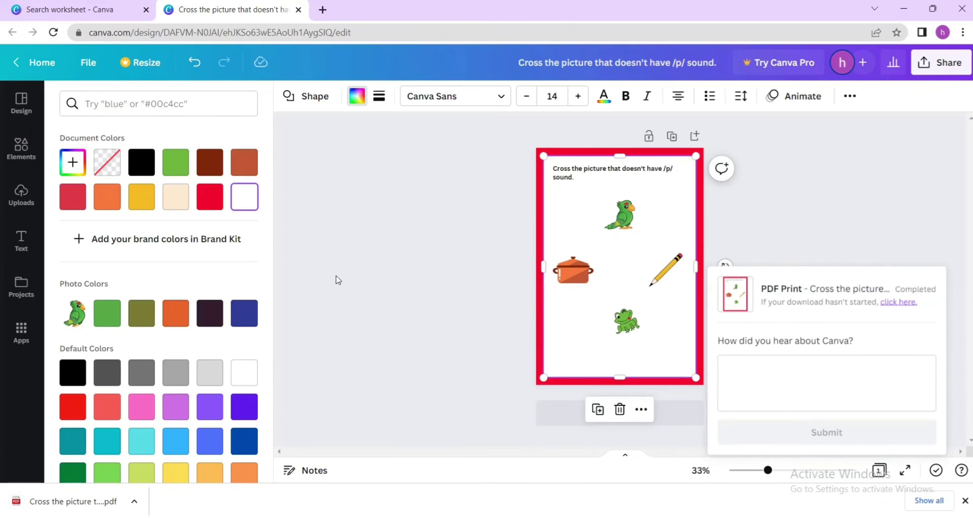
# Step: Deselect the page to dismiss the download popup and scroll through the Elements library
pyautogui.click(420, 179)
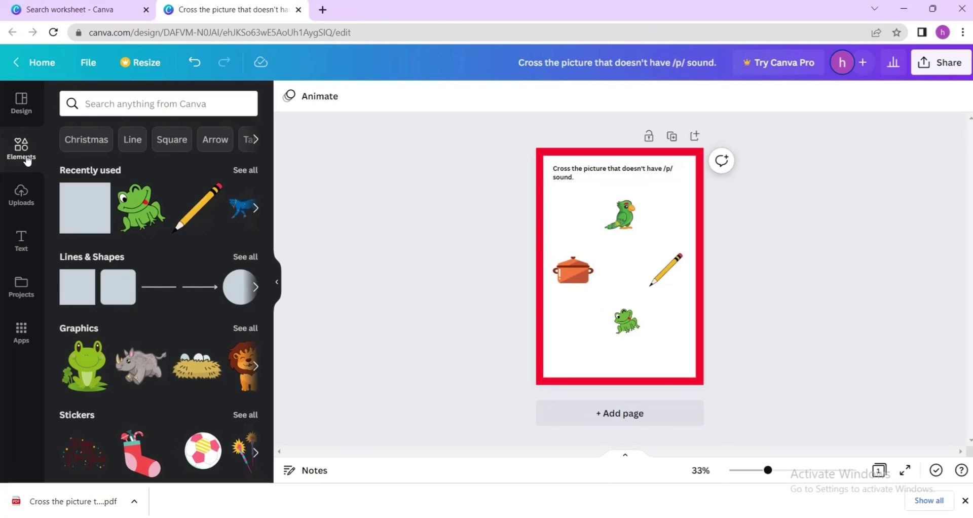
pyautogui.scroll(-5, 162, 203)
pyautogui.scroll(-5, 162, 203)
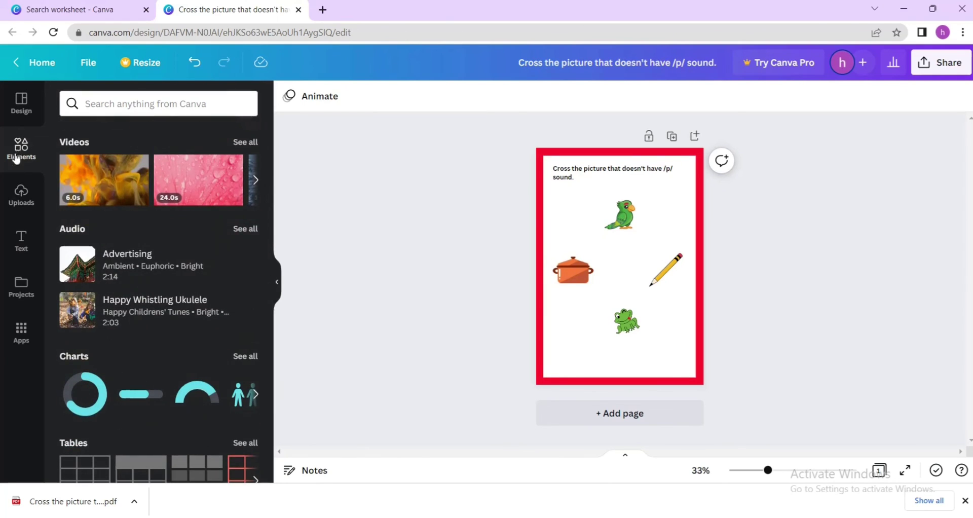
pyautogui.scroll(-2, 167, 195)
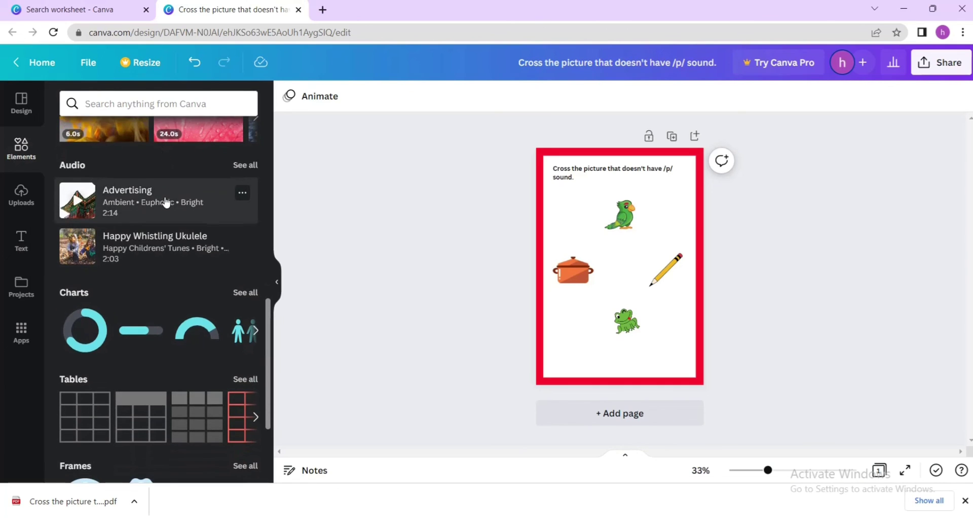
pyautogui.scroll(8, 165, 200)
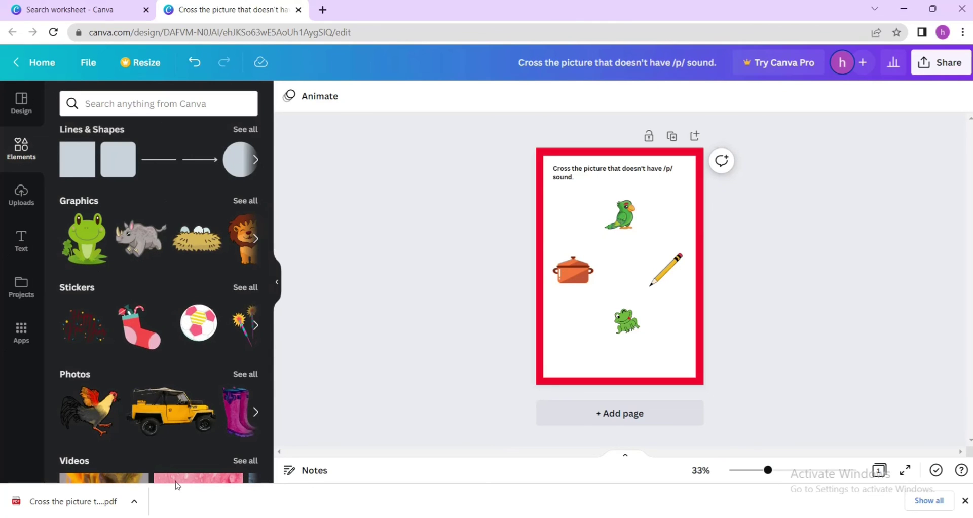
# Step: Open the downloaded worksheet PDF in Chrome and zoom out to 50% to show the whole page
pyautogui.click(133, 506)
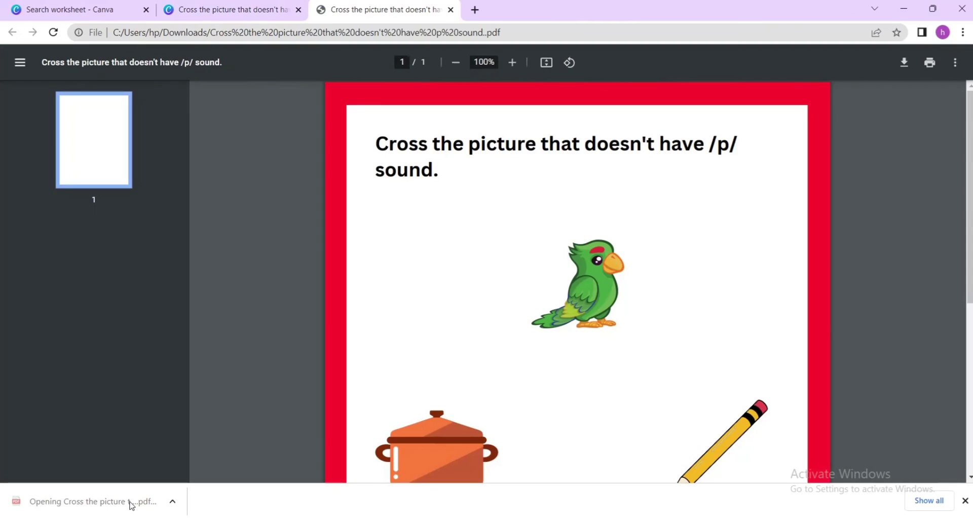
pyautogui.scroll(-5, 743, 215)
pyautogui.scroll(6, 742, 215)
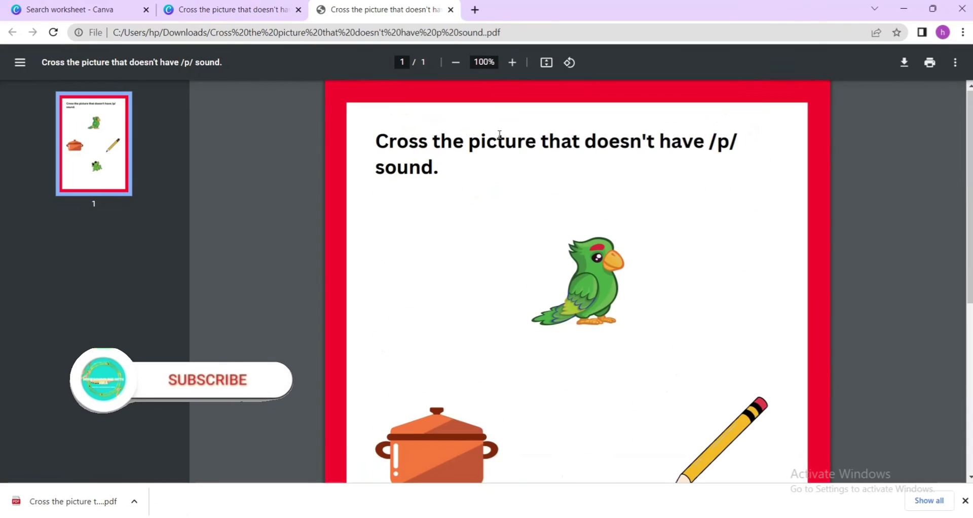
pyautogui.click(456, 62)
pyautogui.click(456, 63)
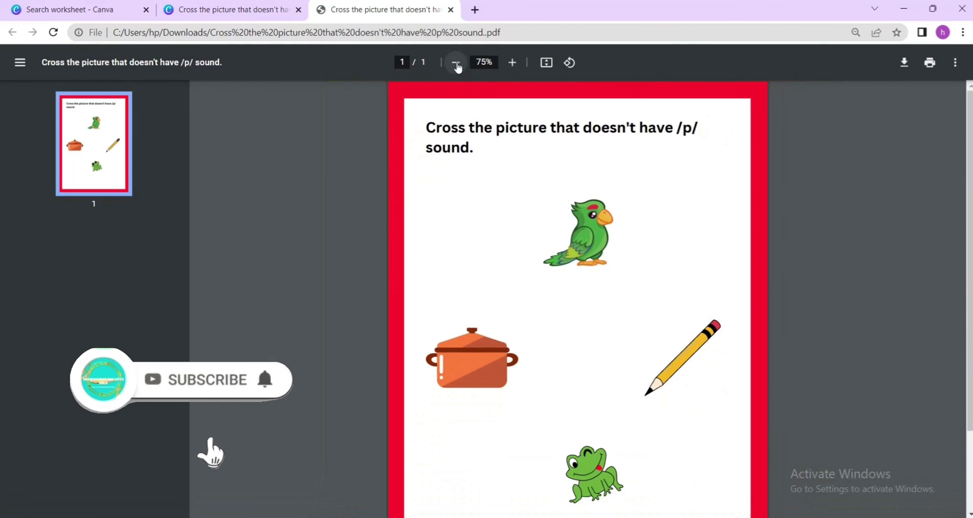
pyautogui.click(456, 63)
pyautogui.click(456, 63)
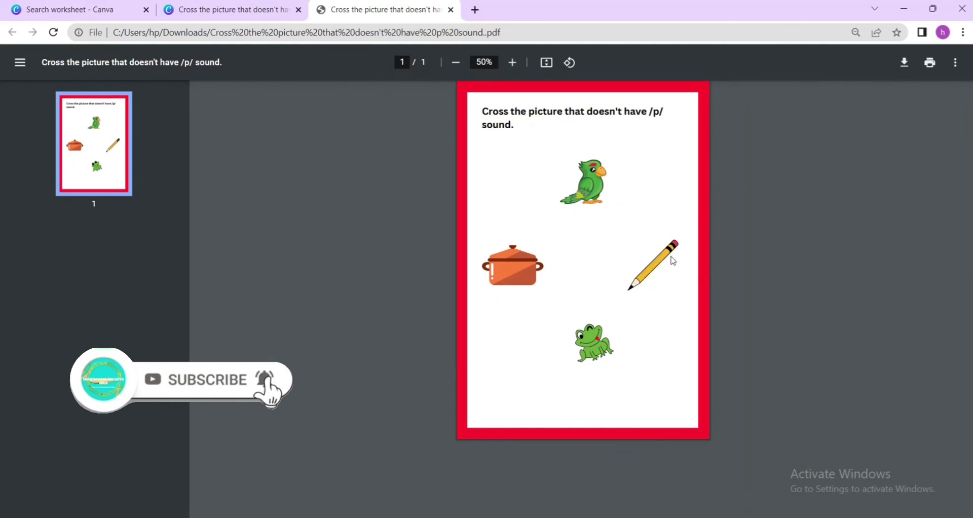